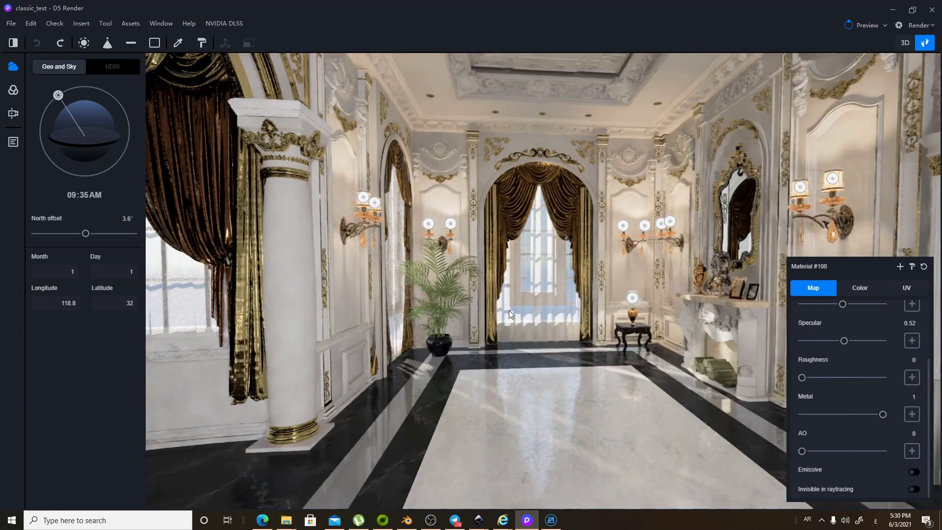
Walk through the classic interior to examine the columns, curtained windows, wall lamps, fireplace and marble floor.
mouse_move(509, 310)
right_mouse_down()
mouse_move(499, 322)
mouse_move(515, 280)
mouse_move(519, 308)
right_mouse_up()
key("s")
key("w")
key("w")
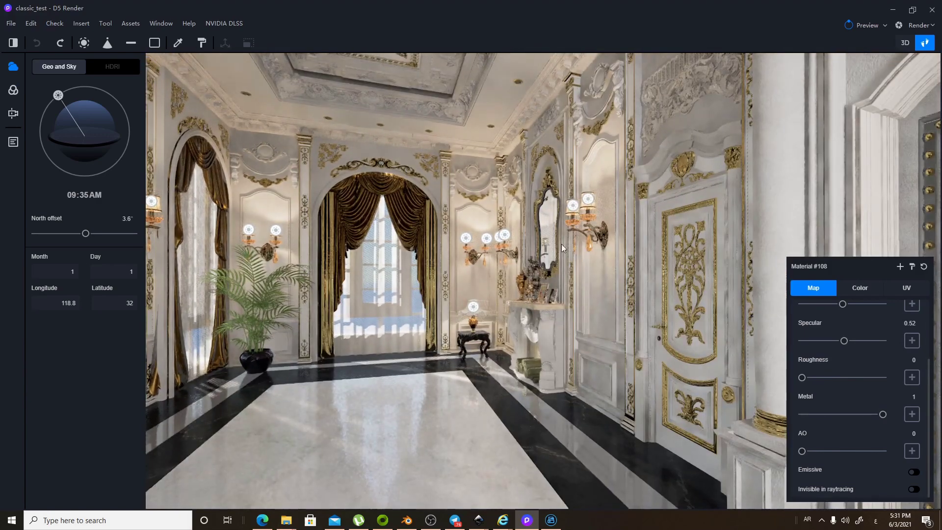
right_click_drag(638, 294, 494, 342)
key("w")
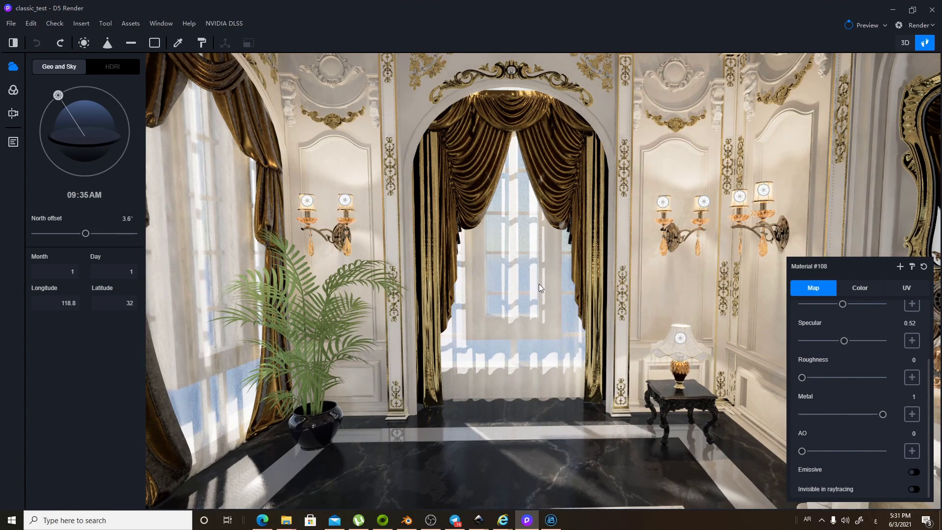
key("s")
right_click_drag(538, 284, 600, 283)
key("s")
right_click_drag(522, 337, 522, 335)
key("d")
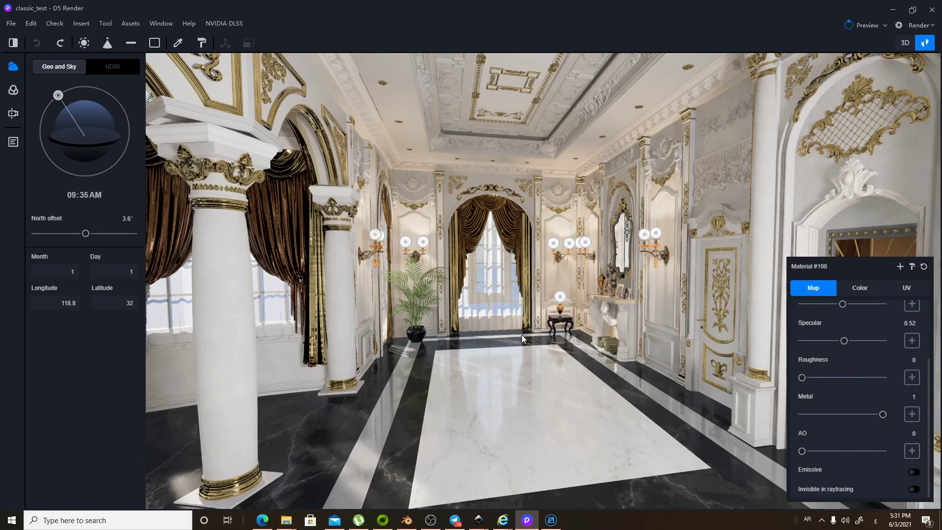
right_click_drag(522, 335, 531, 317)
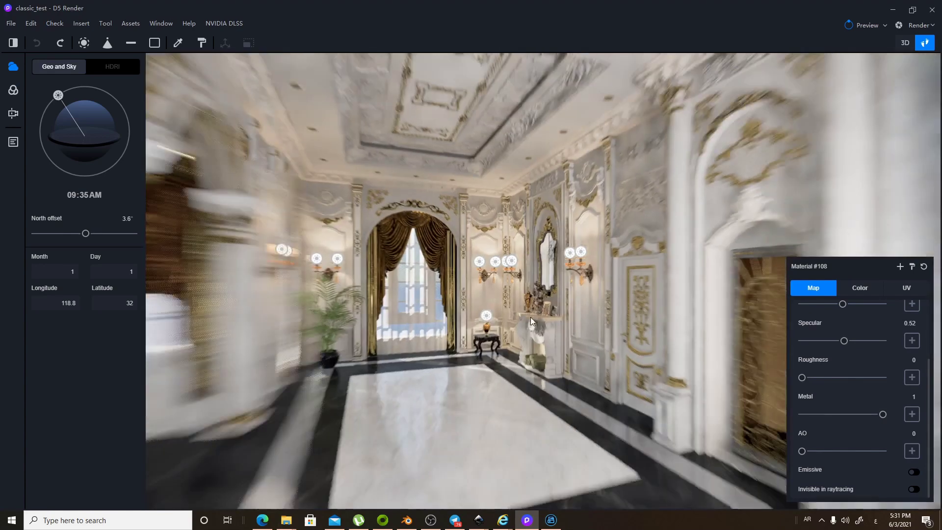
scroll(531, 317, "down", 3)
scroll(551, 327, "up", 3)
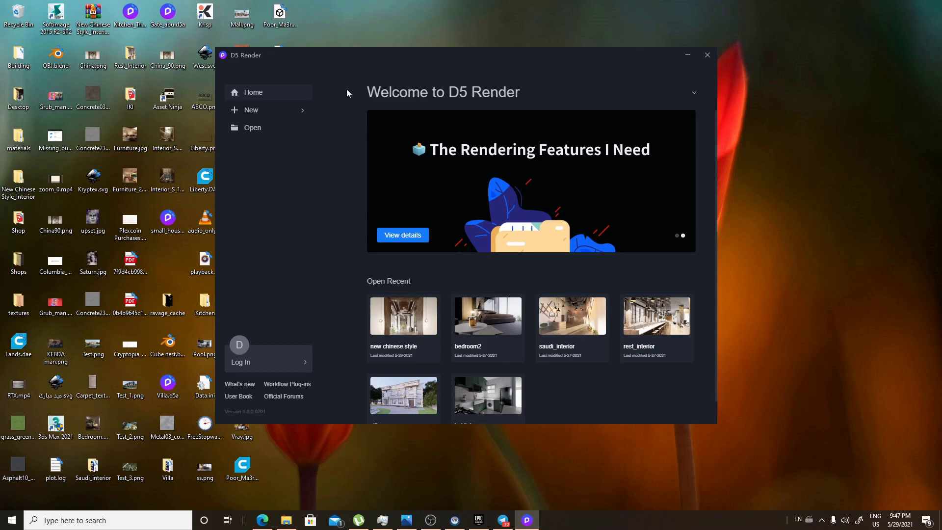
Create a new scene from the model file KITCHEN_AS BUILT_01 (1).skp in the Downloads folder.
mouse_move(290, 114)
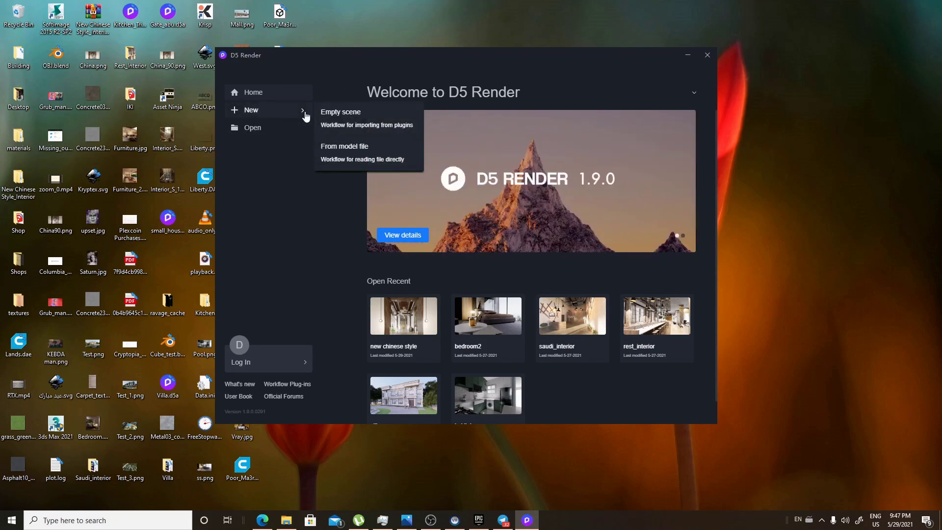
left_click(371, 159)
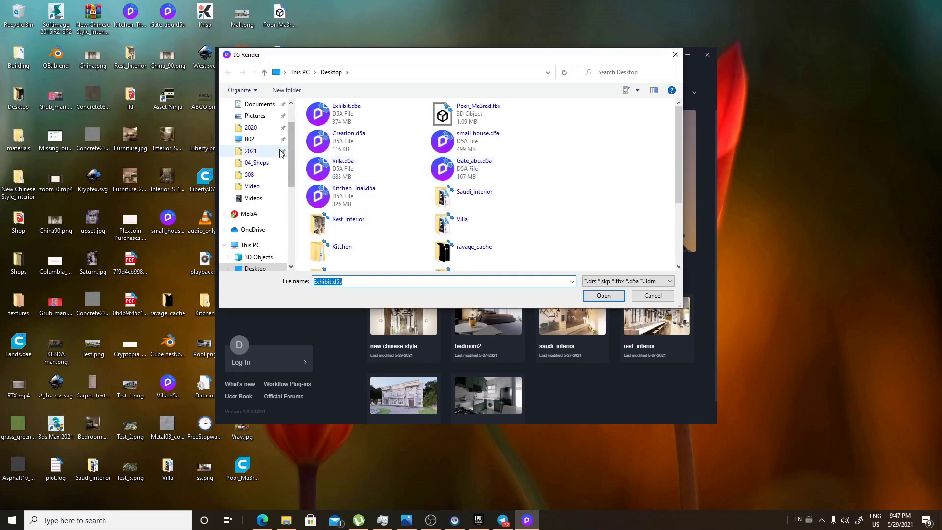
left_click(264, 139)
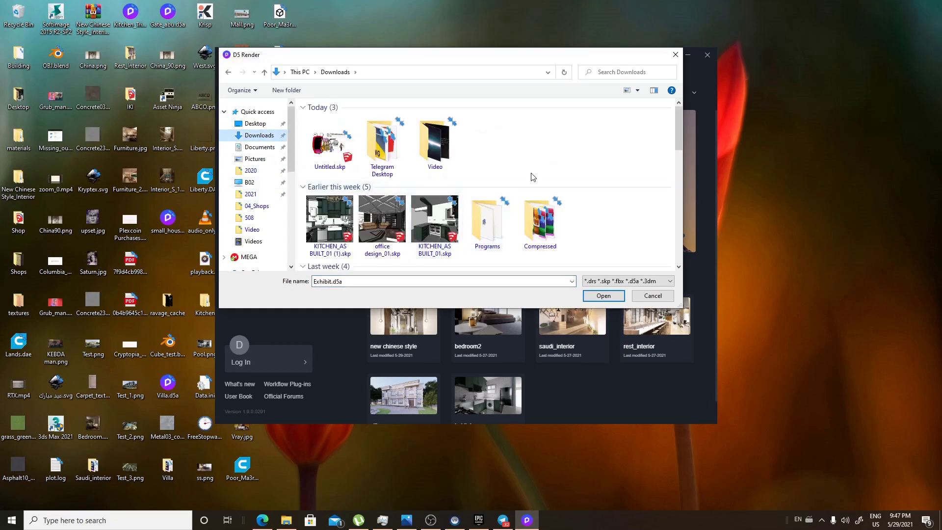
scroll(515, 184, "down", 2)
scroll(515, 184, "up", 3)
left_click(345, 234)
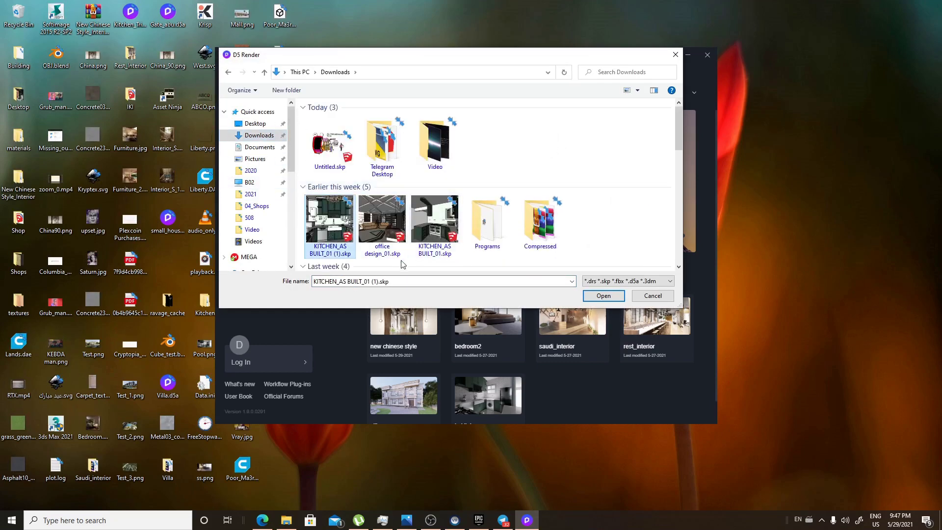
scroll(267, 233, "down", 1)
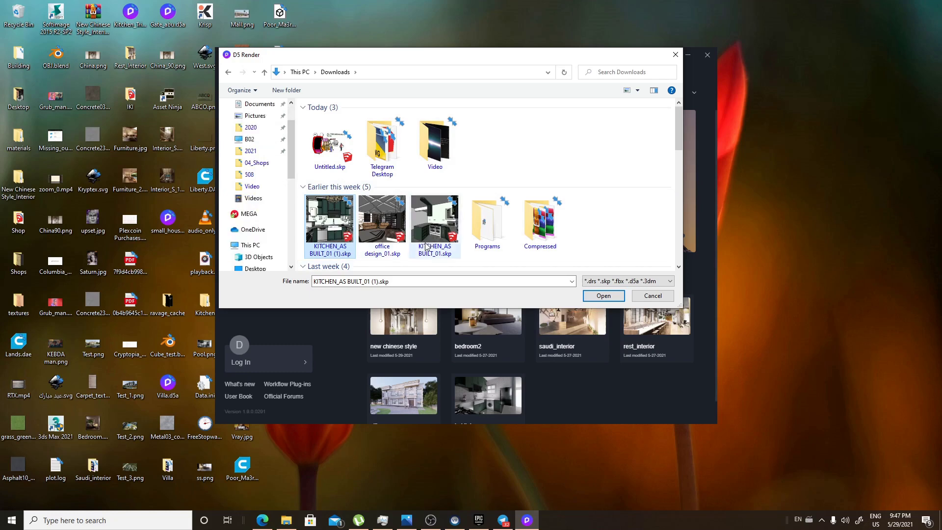
double_click(326, 231)
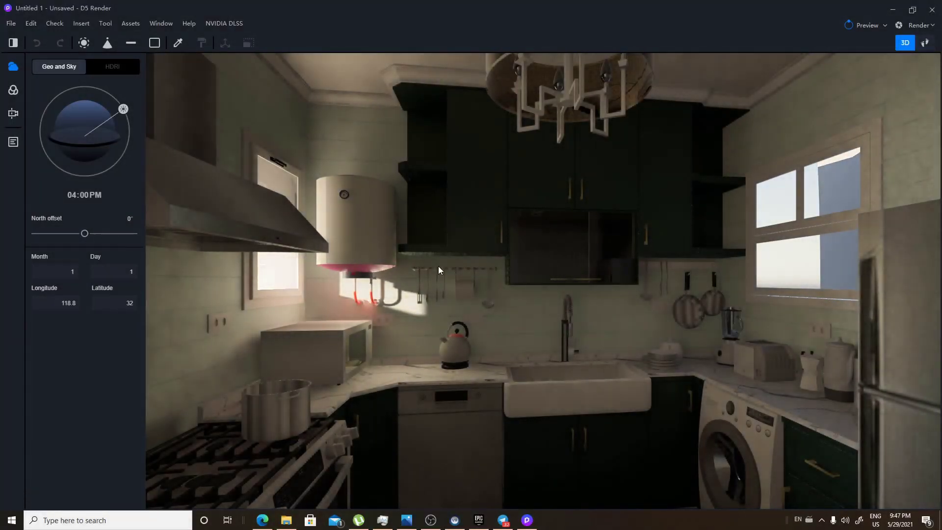
Select the metal of the hanging frying pans beside the window and inspect its material settings up close.
middle_click_drag(611, 297, 634, 310)
scroll(594, 310, "down", 4)
middle_click_drag(543, 325, 451, 323)
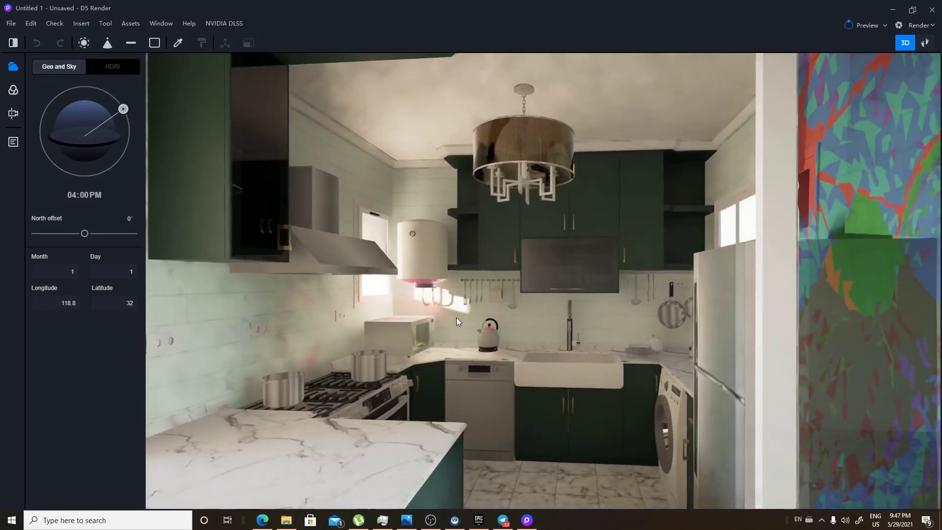
scroll(522, 304, "up", 8)
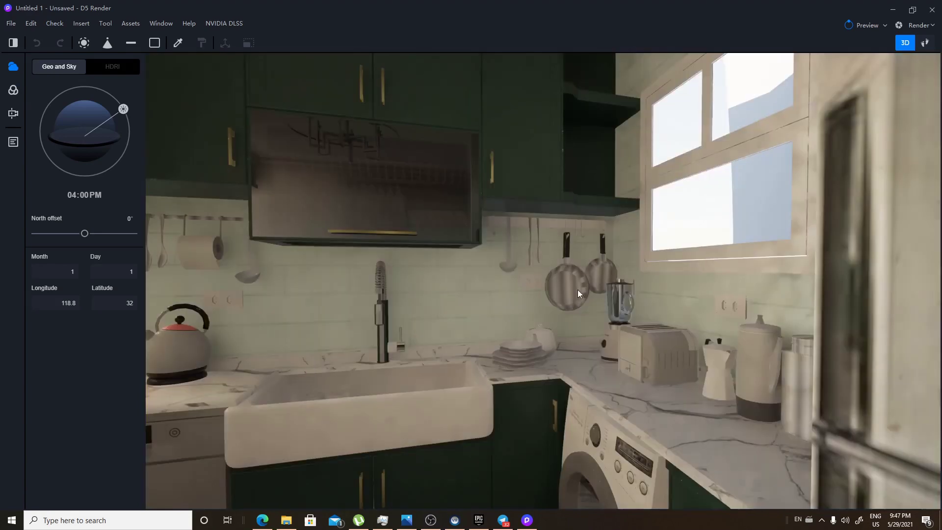
left_click(578, 291)
scroll(580, 292, "up", 4)
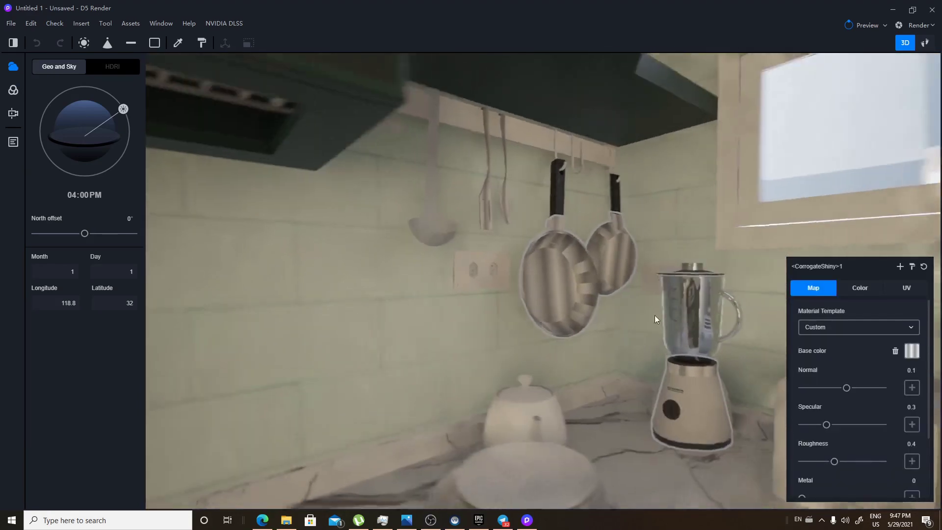
scroll(625, 339, "down", 10)
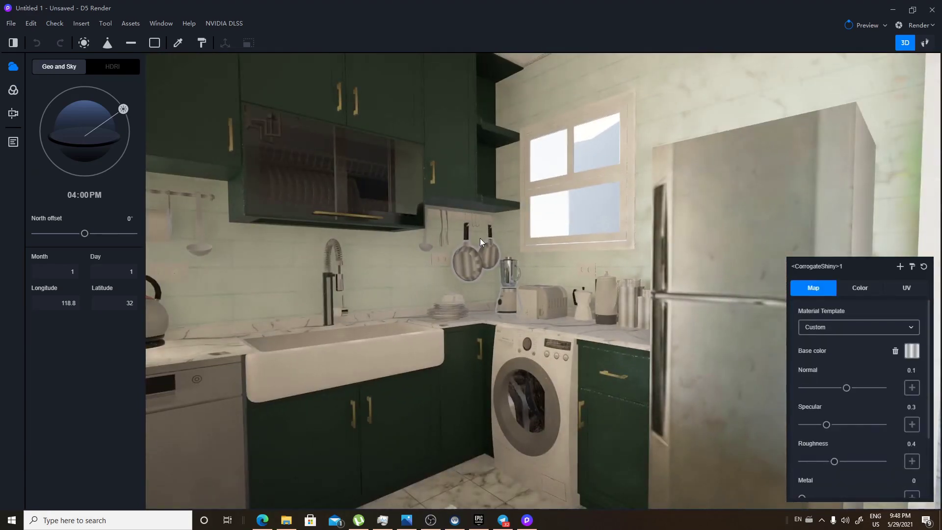
Examine the whole imported kitchen from several angles, including the range hood, stove, cabinets and sink.
scroll(495, 275, "down", 2)
right_click_drag(495, 276, 213, 273)
middle_click_drag(214, 273, 652, 287)
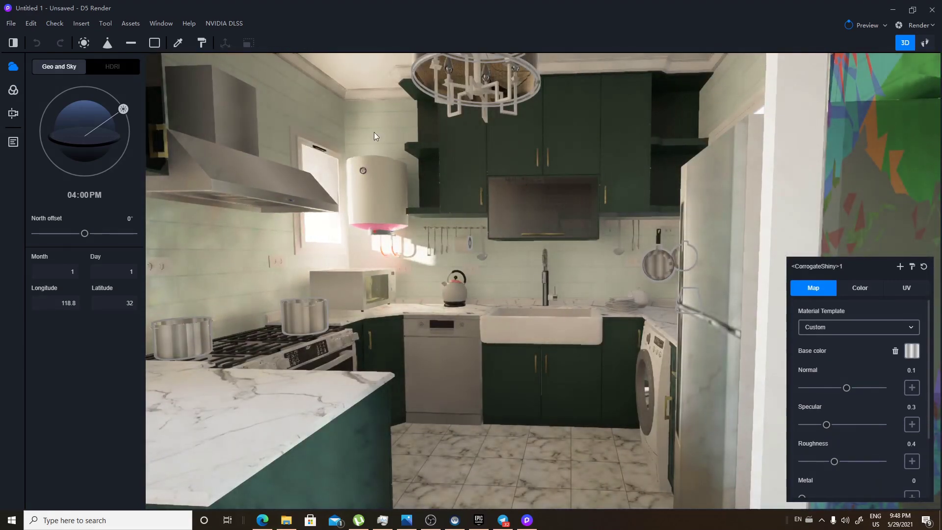
middle_click_drag(552, 278, 635, 298)
right_click_drag(635, 299, 540, 305)
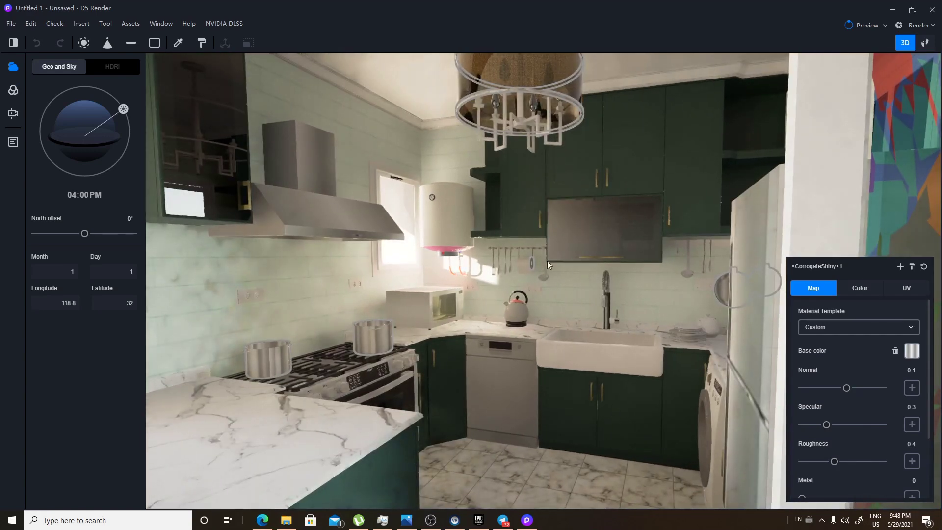
middle_click_drag(287, 345, 322, 343)
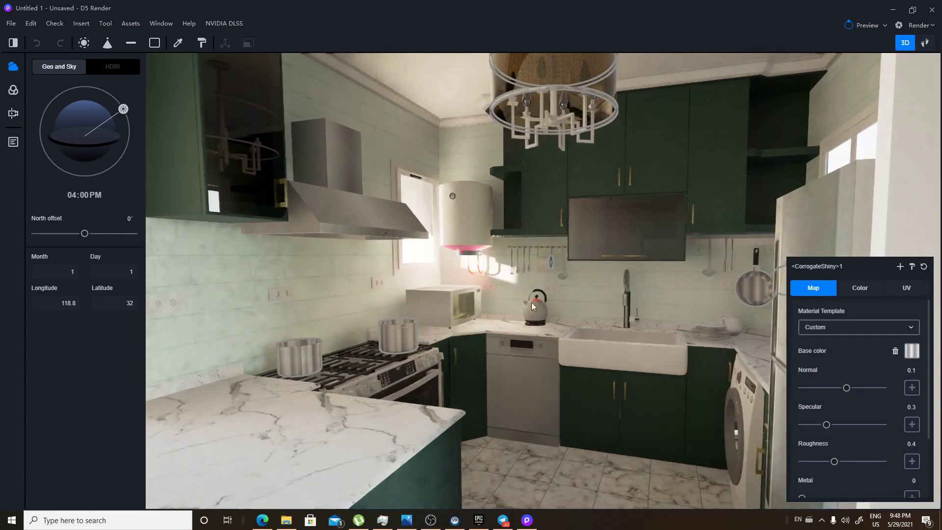
right_click_drag(534, 260, 568, 292)
middle_click_drag(413, 295, 447, 294)
right_click_drag(447, 294, 427, 291)
middle_click_drag(427, 288, 473, 319)
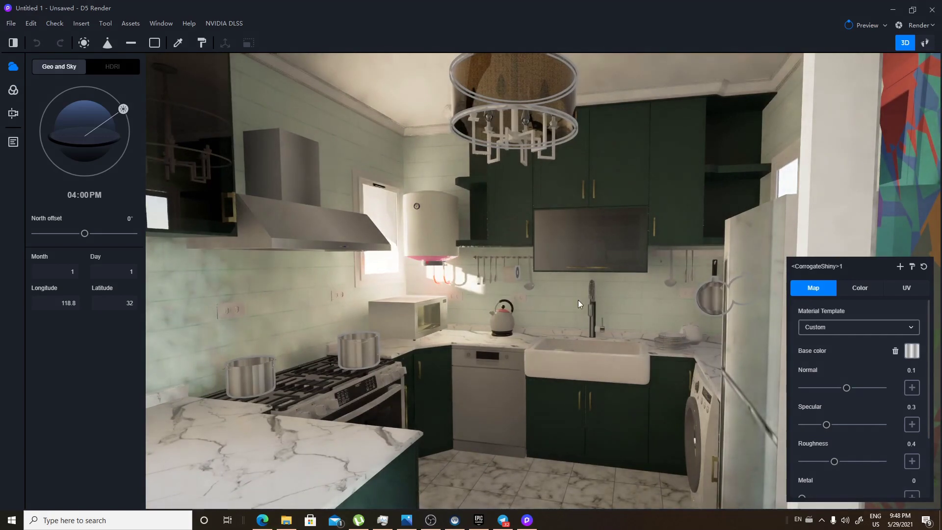
scroll(577, 300, "up", 2)
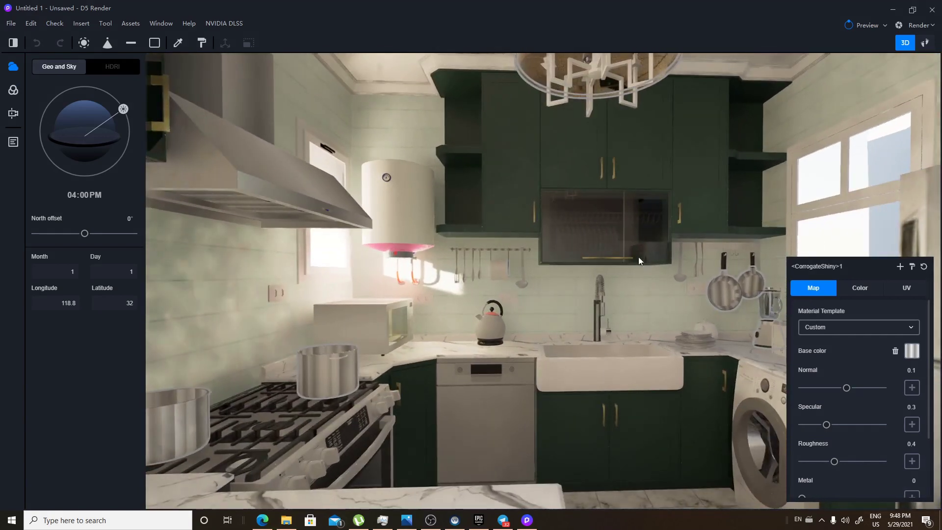
Select the glass door of the dish cabinet above the sink and inspect its material settings.
left_click(654, 131)
left_click(604, 274)
middle_click_drag(607, 231, 522, 260)
scroll(522, 260, "up", 5)
middle_click_drag(426, 293, 547, 267)
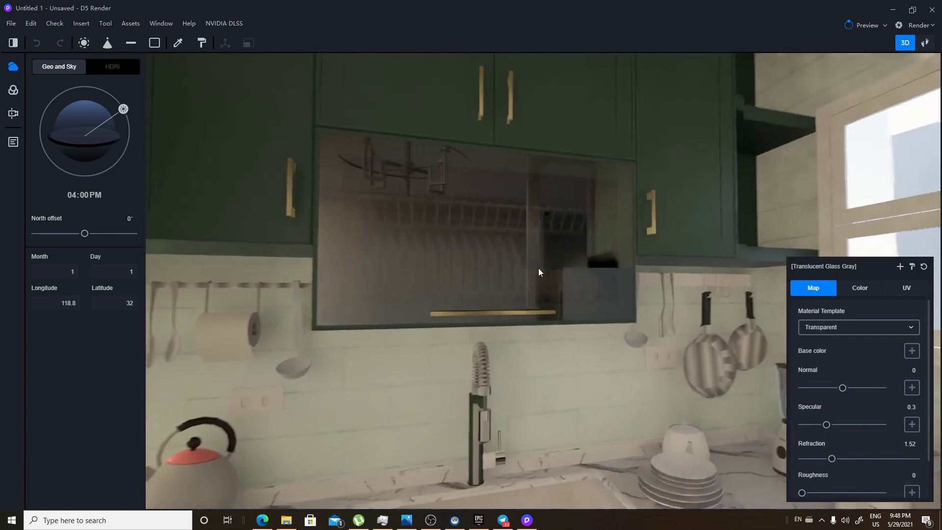
key("Escape")
left_click(516, 279)
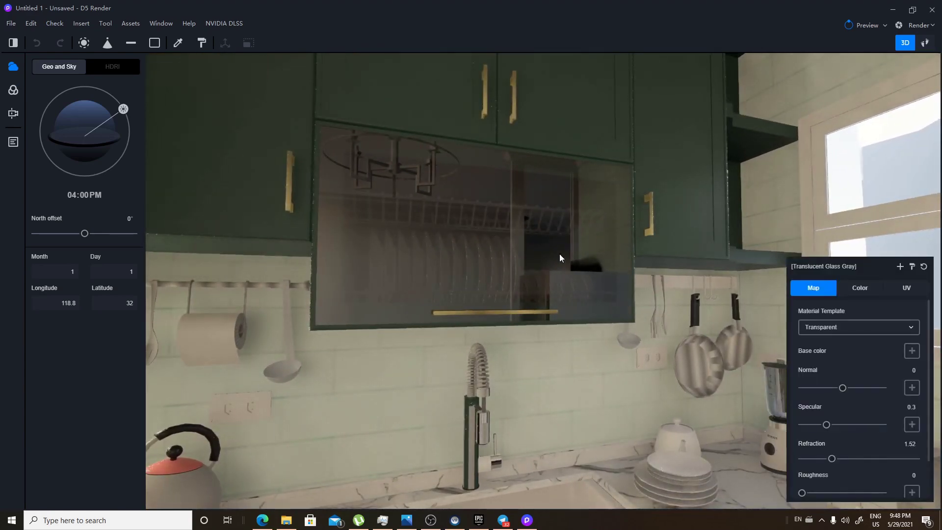
Examine the pans and blender up close, and the sink, washing machine and refrigerator area from several angles.
middle_click_drag(667, 312, 597, 273)
scroll(641, 290, "up", 6)
scroll(685, 290, "down", 2)
middle_click_drag(675, 296, 705, 315)
scroll(705, 315, "down", 3)
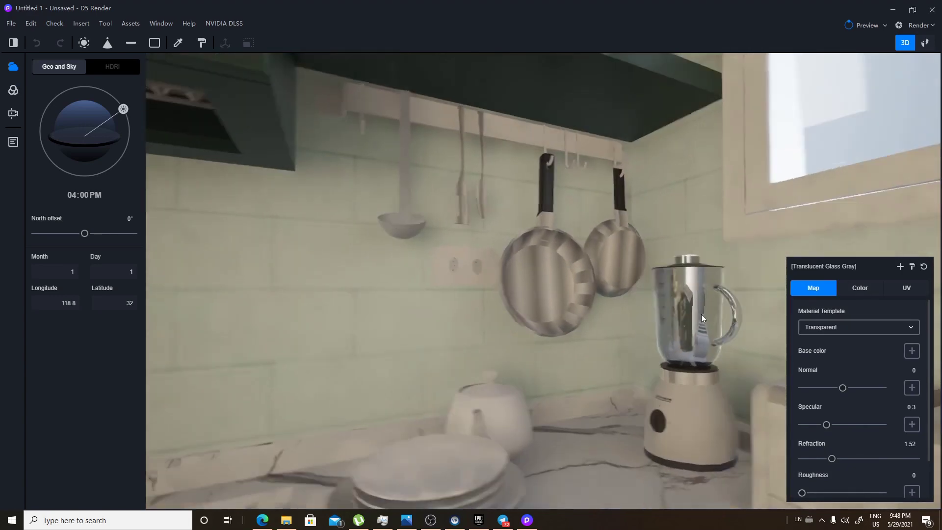
scroll(538, 250, "down", 4)
scroll(538, 250, "down", 5)
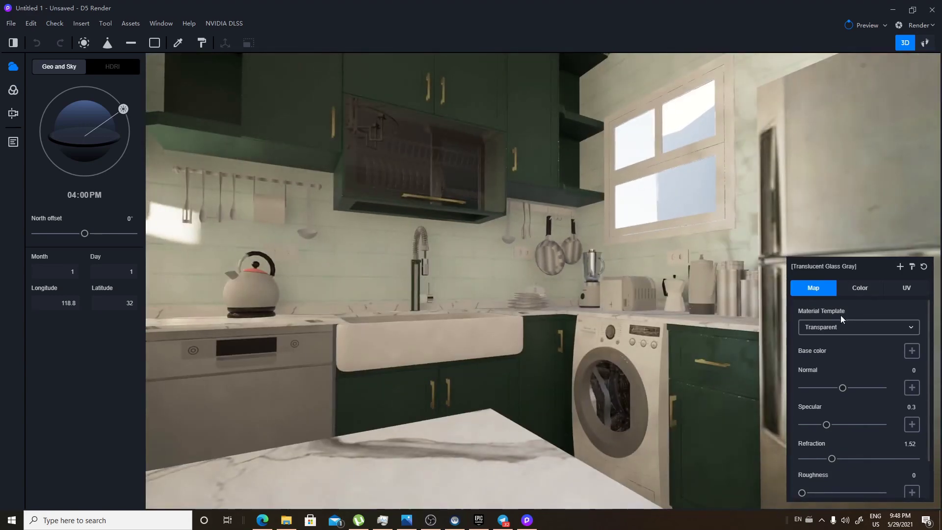
right_click_drag(458, 317, 357, 378)
right_click_drag(590, 331, 464, 311)
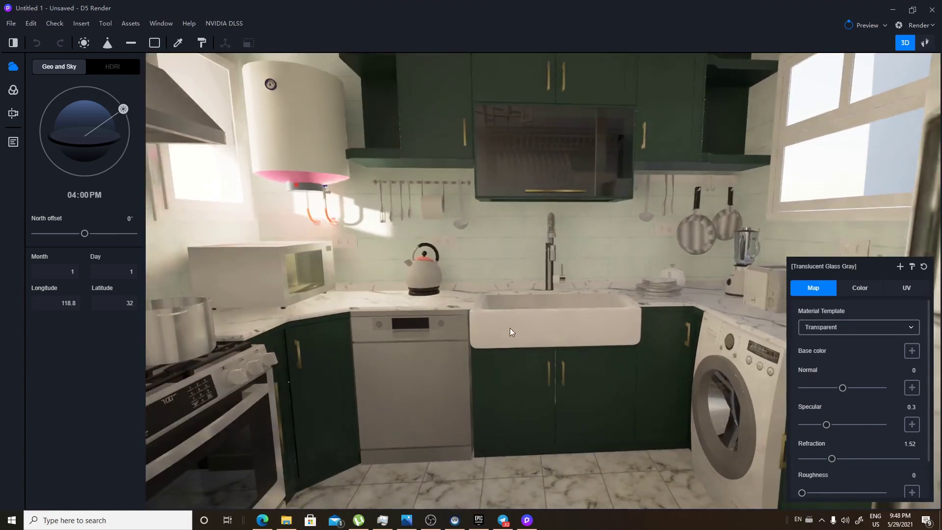
right_click_drag(579, 339, 721, 345)
middle_click_drag(707, 328, 573, 326)
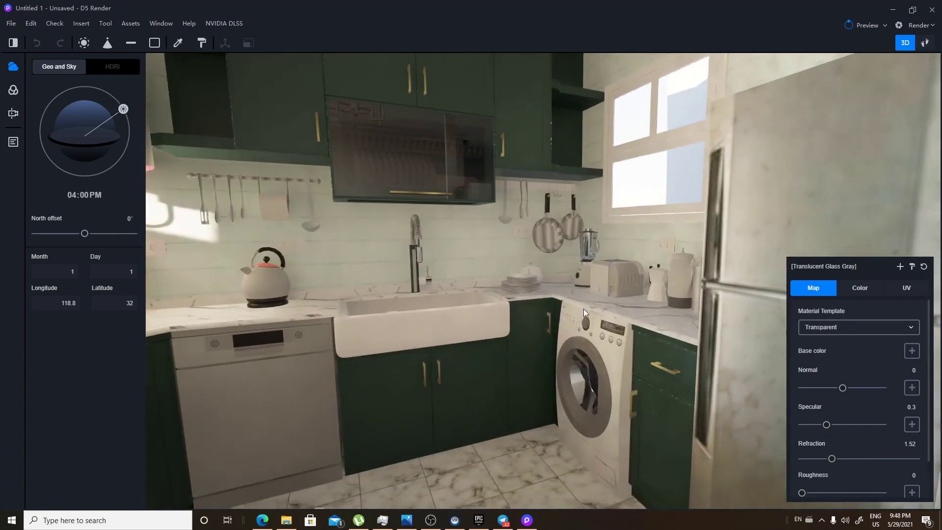
middle_click_drag(496, 240, 553, 286)
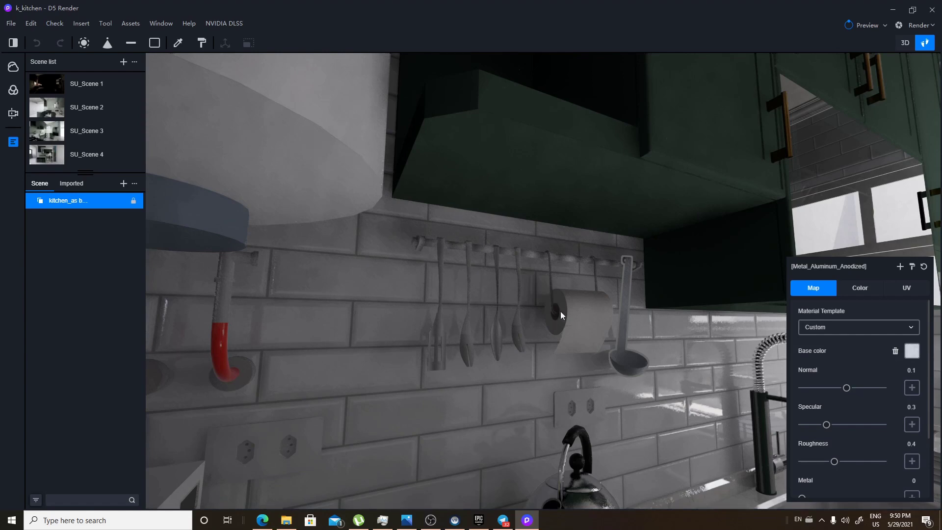
Open the Metal category of the online material library and try to download Brushed aluminum alloy02.
key("d")
key("a")
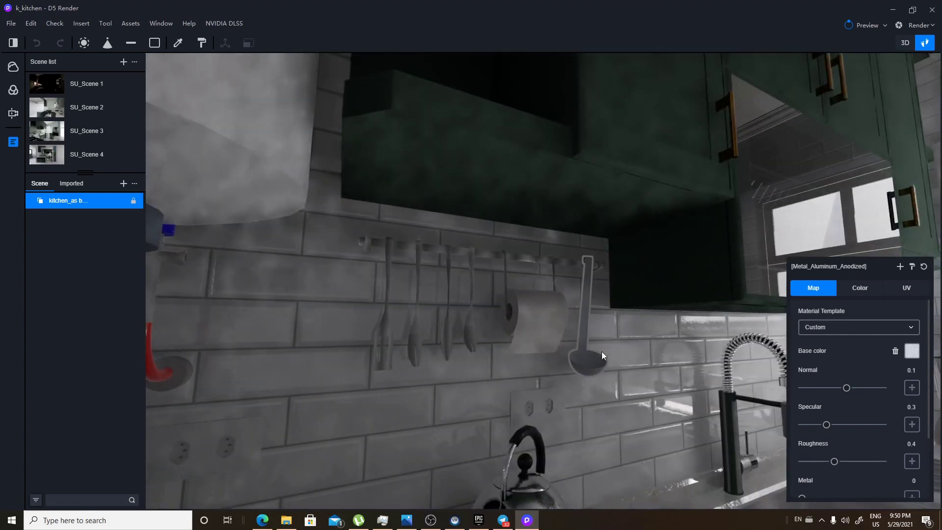
left_click(136, 23)
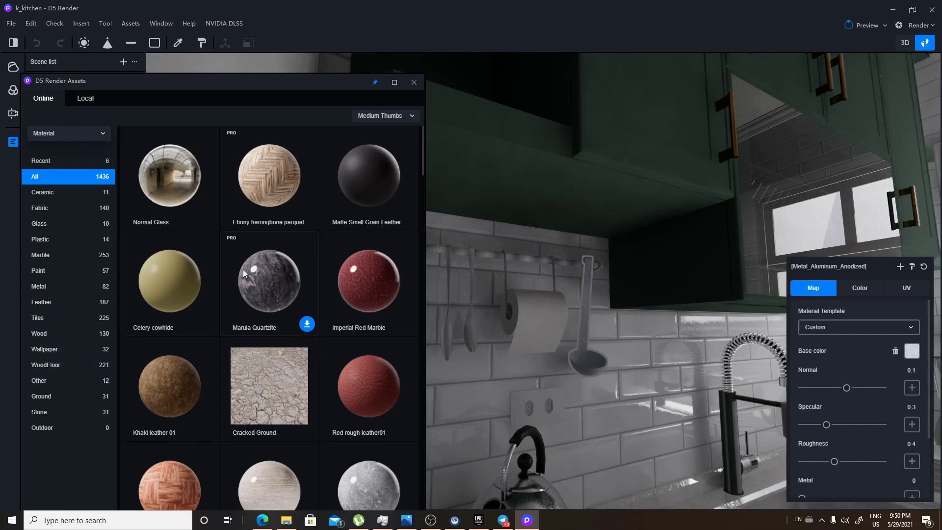
left_click(75, 290)
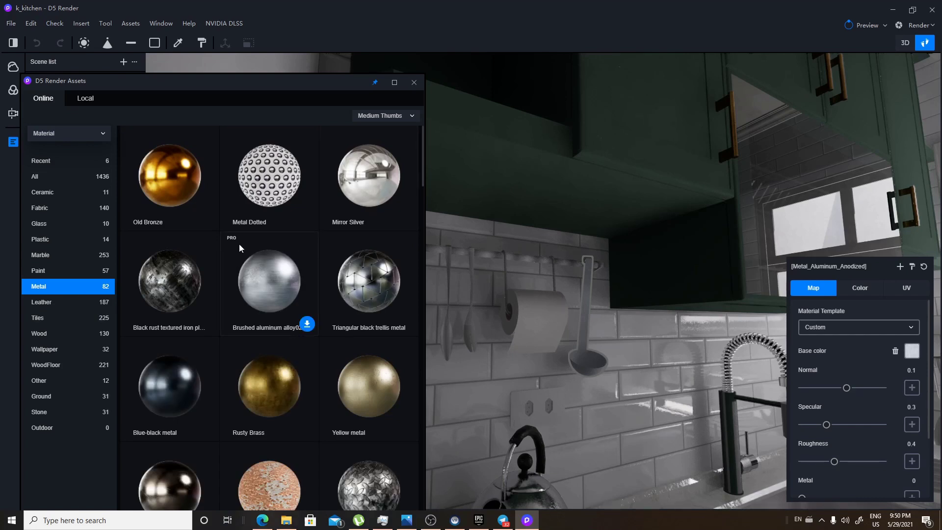
left_click(307, 324)
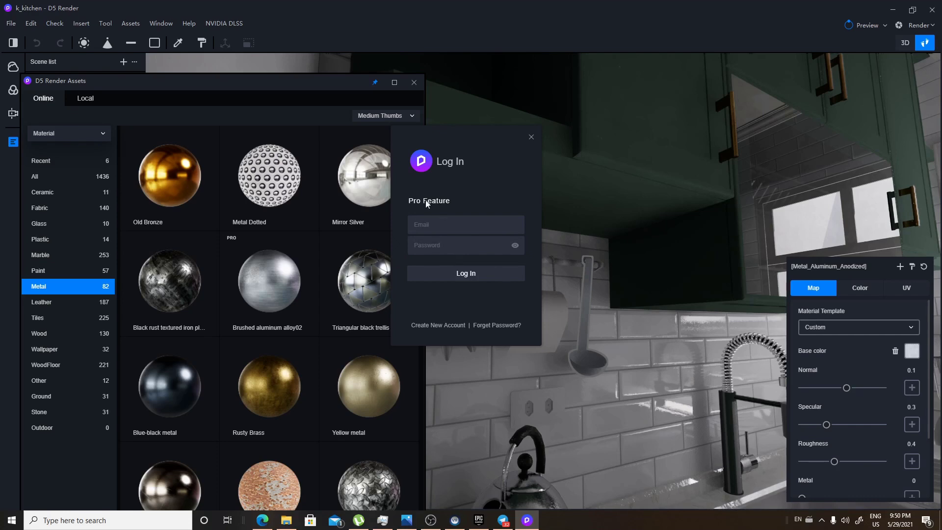
left_click(531, 136)
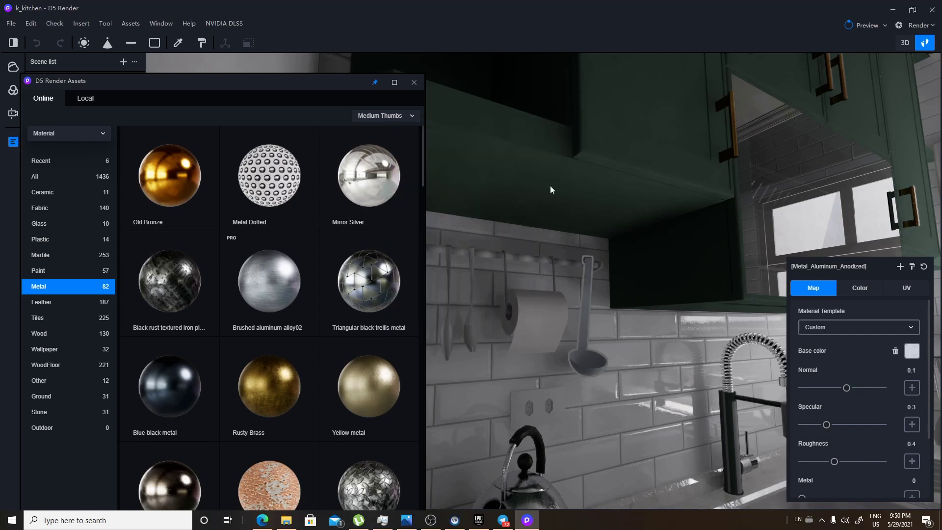
Download the Blue-black metal material and apply Frosted Silver to the ladle hanging on the tiled wall.
right_click_drag(511, 289, 535, 301)
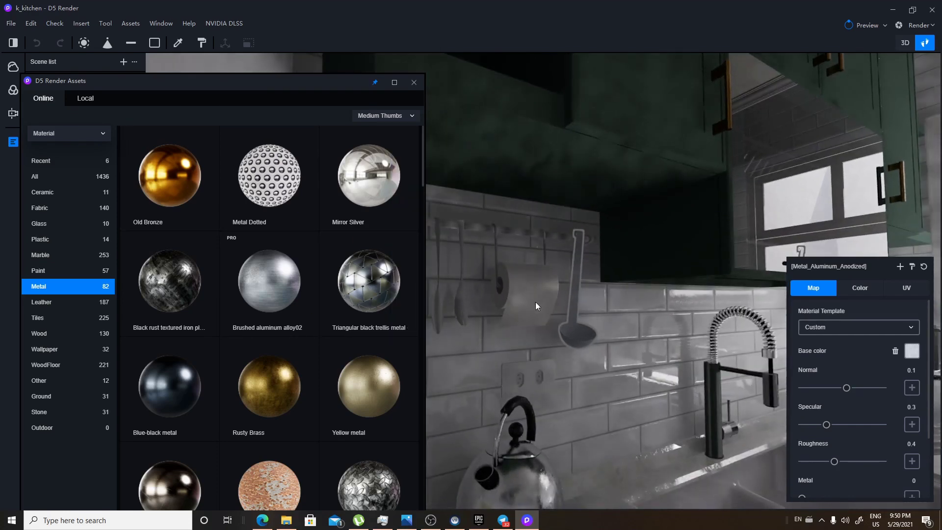
left_click(207, 430)
scroll(246, 228, "down", 6)
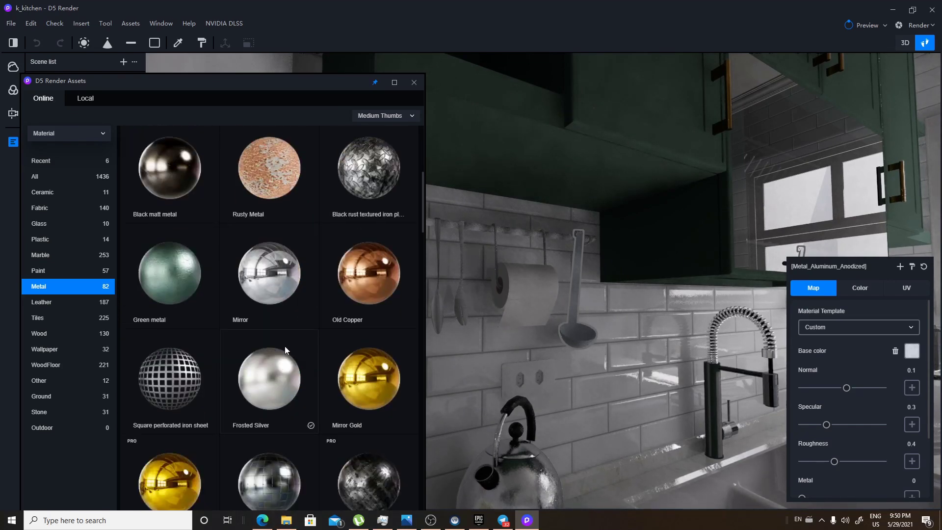
left_click_drag(283, 379, 587, 397)
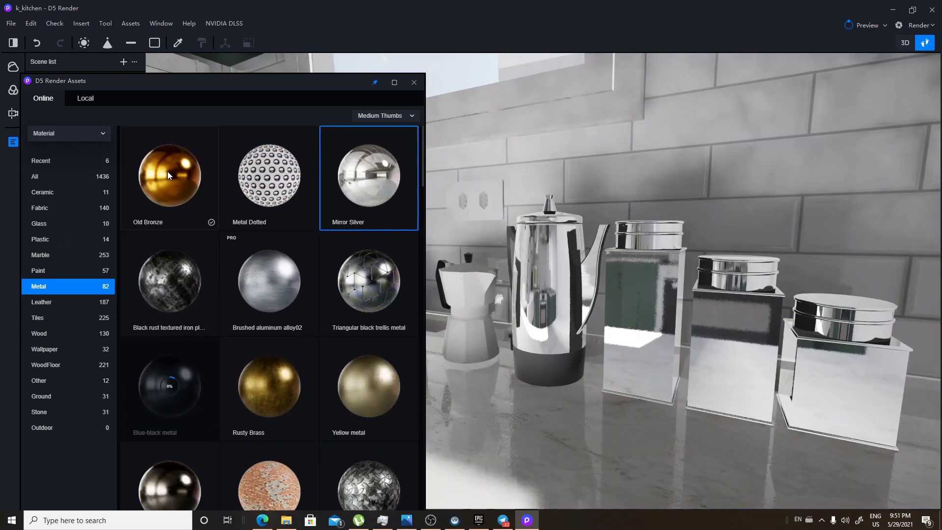
Apply Mirror Silver to the metal canister beside the coffee pot, and examine the hanging pans and utensils up close.
left_click_drag(369, 175, 626, 257)
right_click_drag(626, 257, 595, 242)
scroll(658, 280, "up", 4)
right_click_drag(659, 280, 675, 208)
scroll(675, 208, "up", 3)
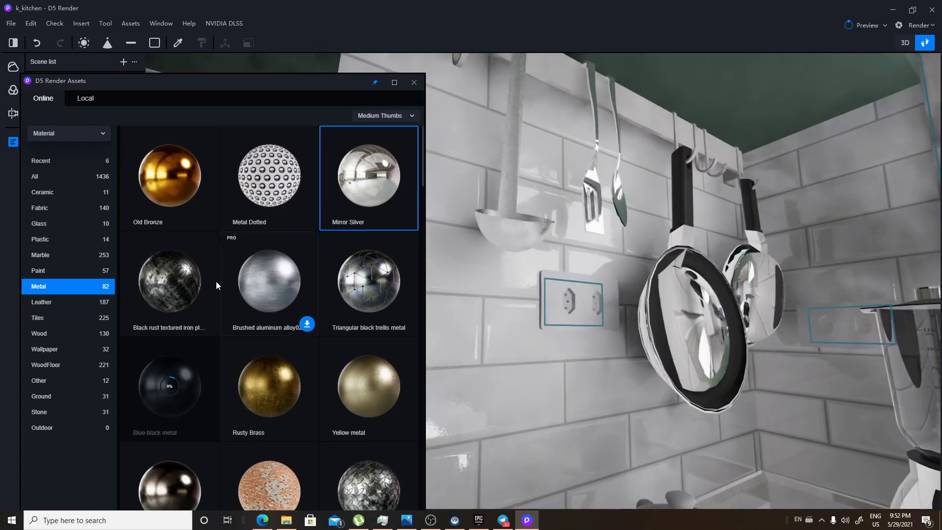
Pick Frosted Silver from the online metal materials, and reopen the asset library over the full kitchen view.
scroll(216, 422, "down", 3)
scroll(290, 471, "down", 2)
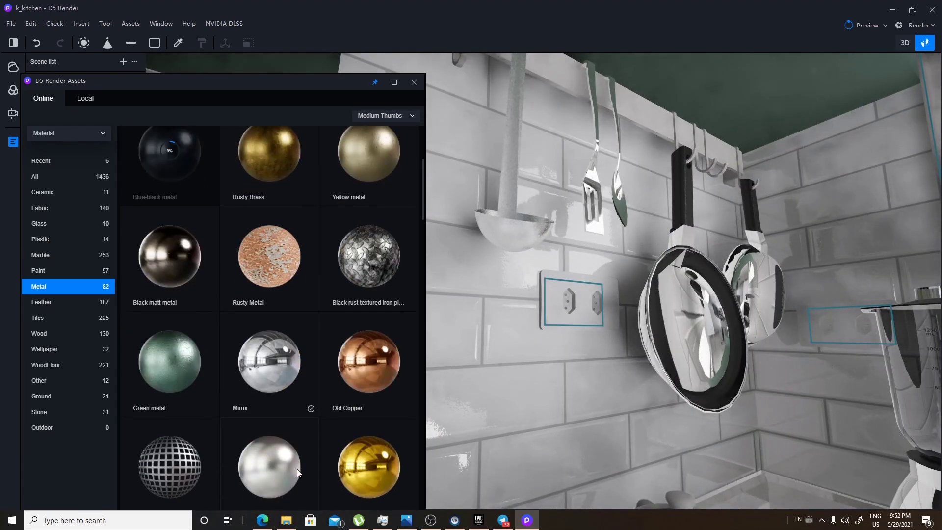
scroll(276, 372, "down", 2)
left_click_drag(275, 354, 183, 77)
left_click(136, 24)
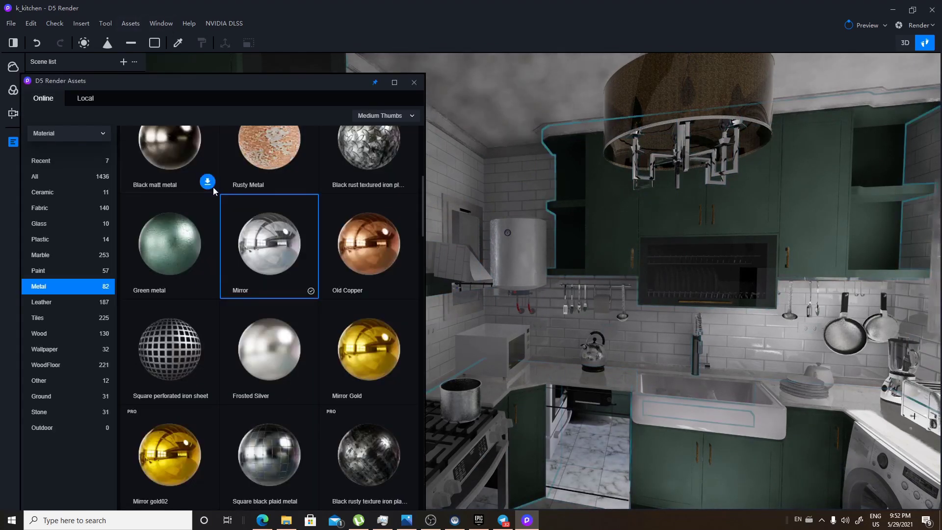
Try Mirror Silver on the glass door of the dish cabinet, and test another library metal in the scene.
scroll(220, 184, "up", 7)
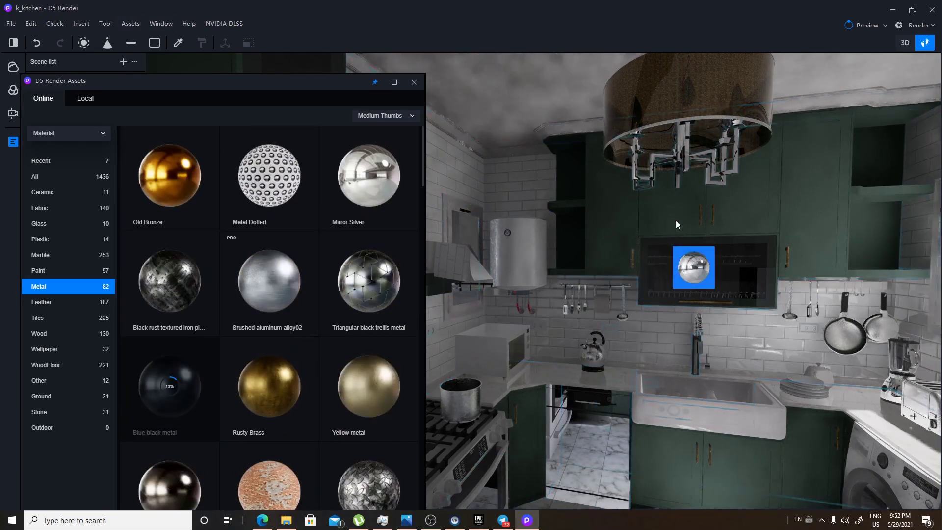
left_click_drag(665, 208, 413, 177)
left_click(386, 182)
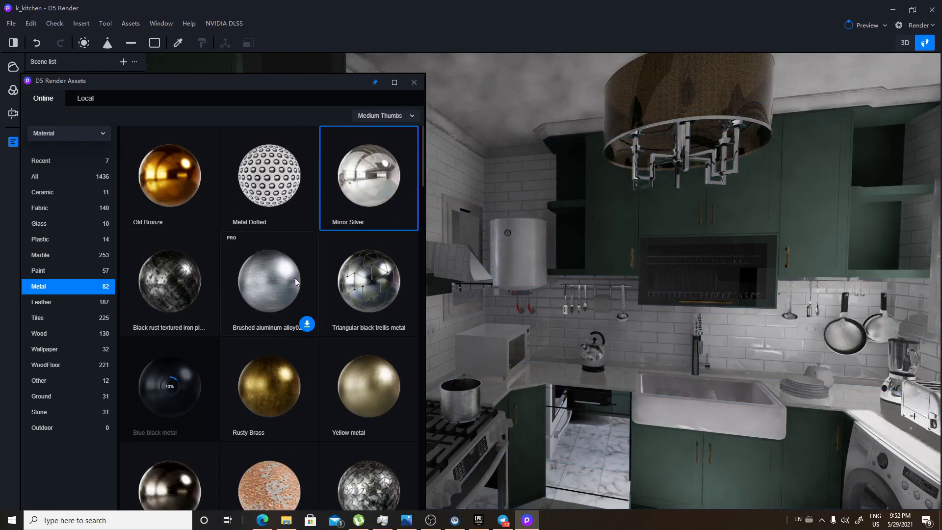
scroll(300, 292, "down", 5)
left_click_drag(287, 231, 436, 280)
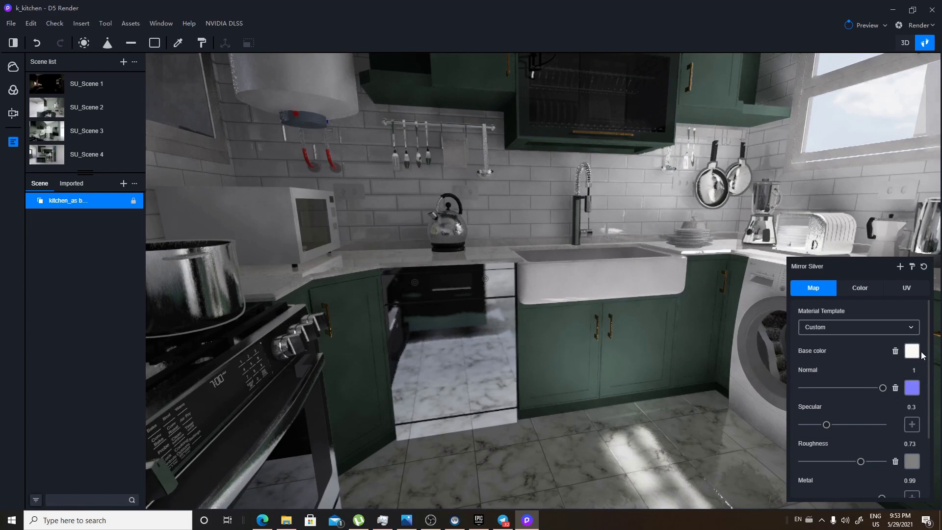
Remove the base color map from the Mirror Silver material and check its color settings.
left_click(913, 351)
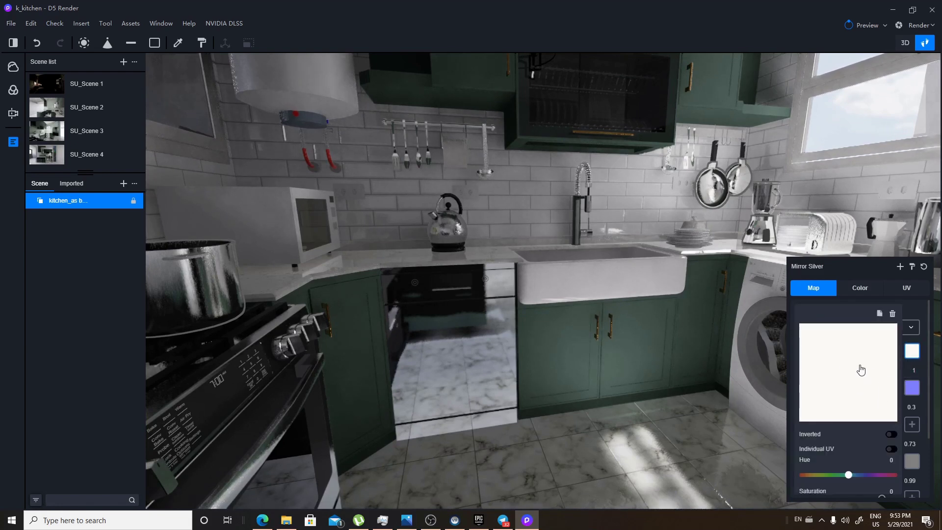
left_click(893, 315)
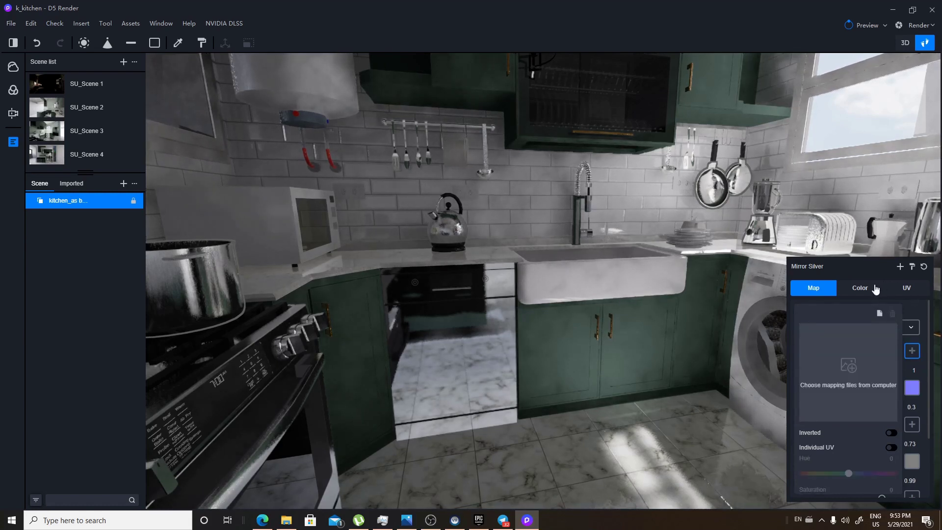
left_click(874, 289)
left_click(813, 287)
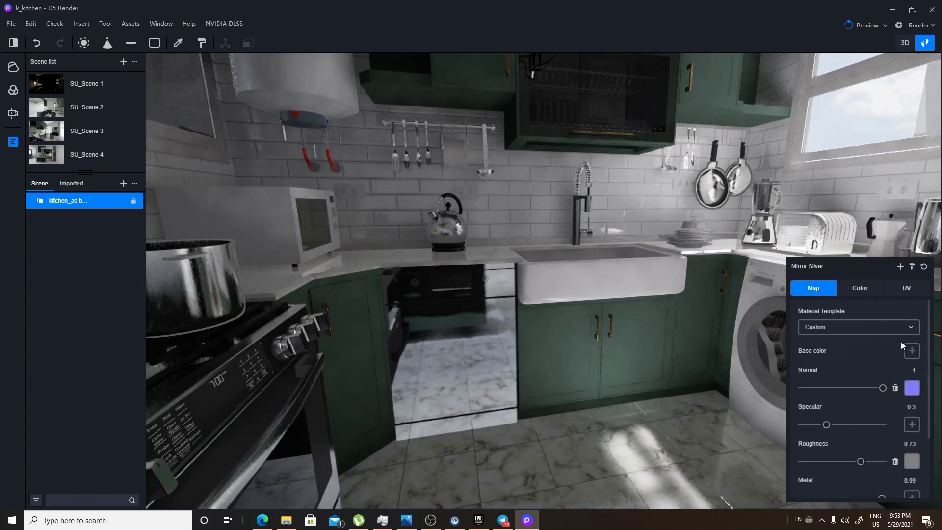
left_click(912, 351)
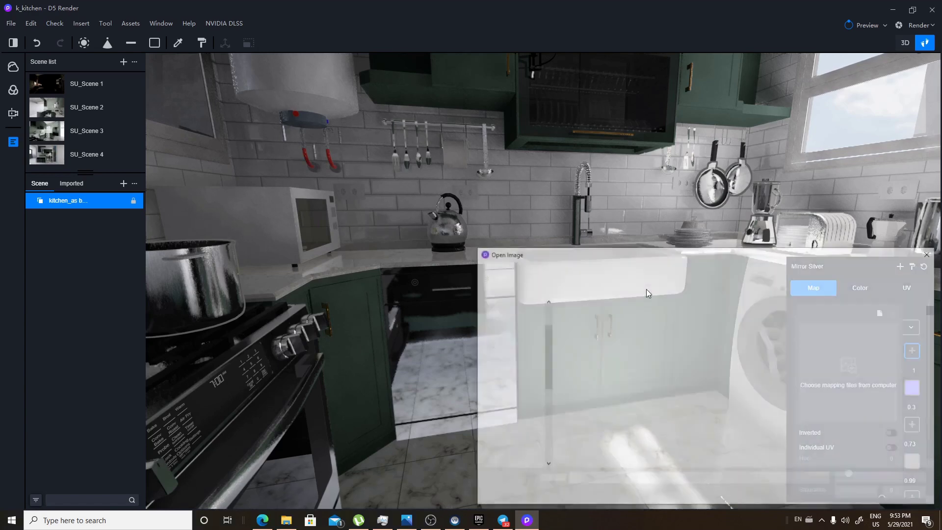
left_click_drag(783, 251, 482, 220)
left_click(613, 456)
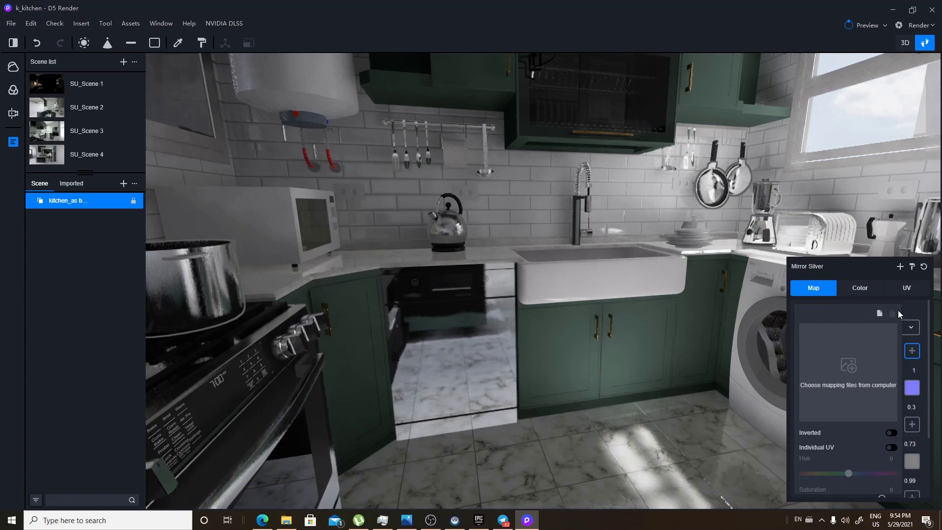
left_click(912, 310)
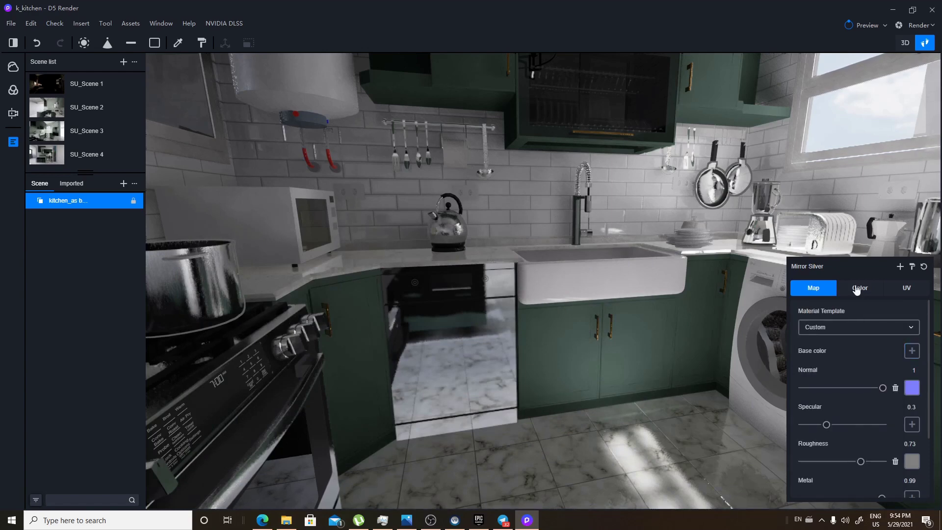
left_click(857, 289)
left_click(818, 290)
Examine the whole kitchen with its reflective appliances from further back, including the marble countertop near the stove.
key("s")
right_click_drag(586, 295, 638, 285)
key("w")
key("s")
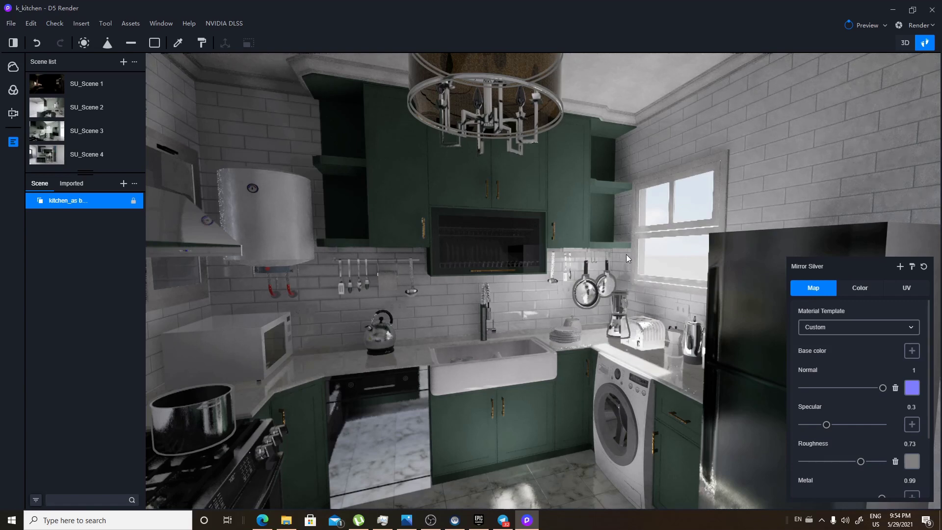
right_click_drag(627, 254, 614, 260)
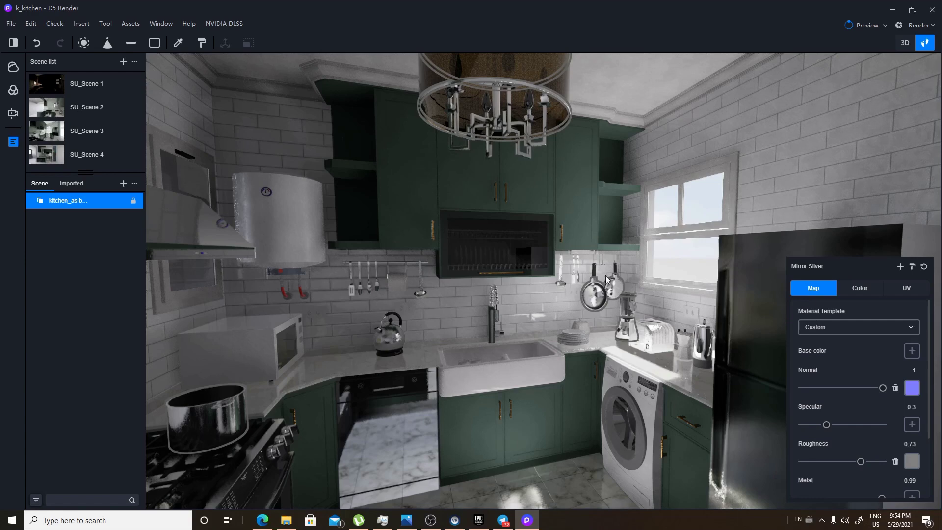
right_click_drag(617, 279, 613, 258)
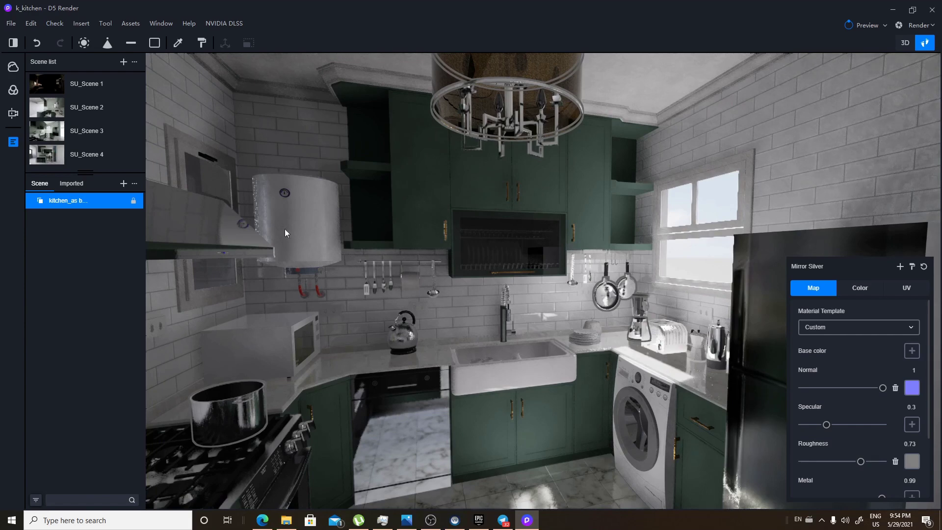
right_click_drag(240, 193, 443, 296)
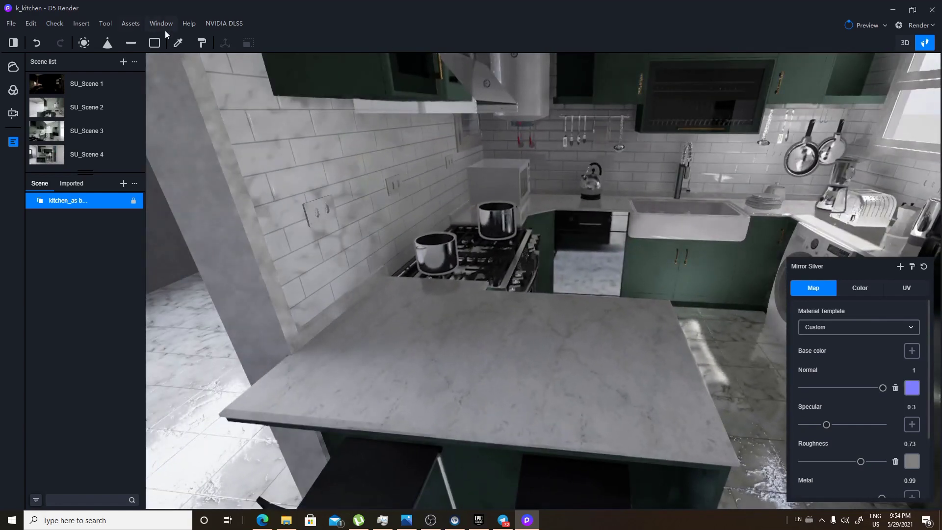
Switch the online asset library to models and look through the Car and Other Dynamic Models categories.
left_click(128, 24)
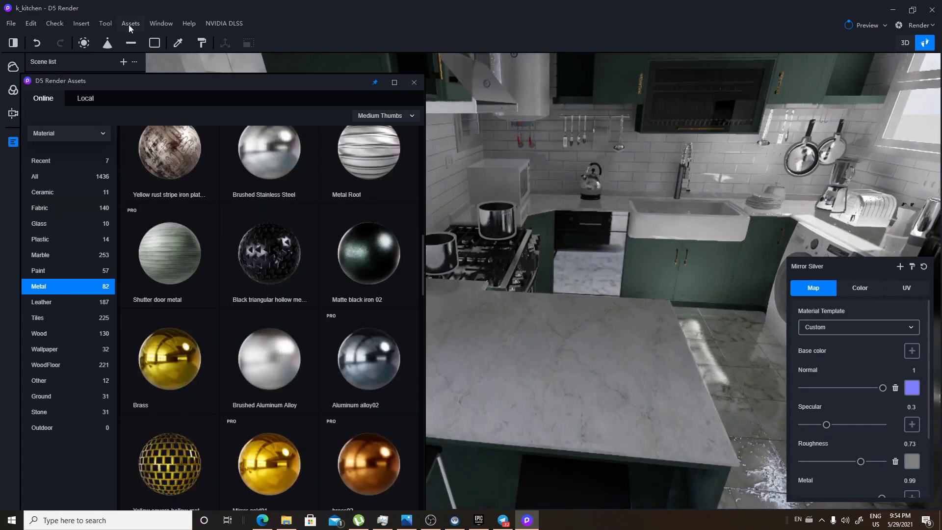
left_click(69, 132)
left_click(64, 153)
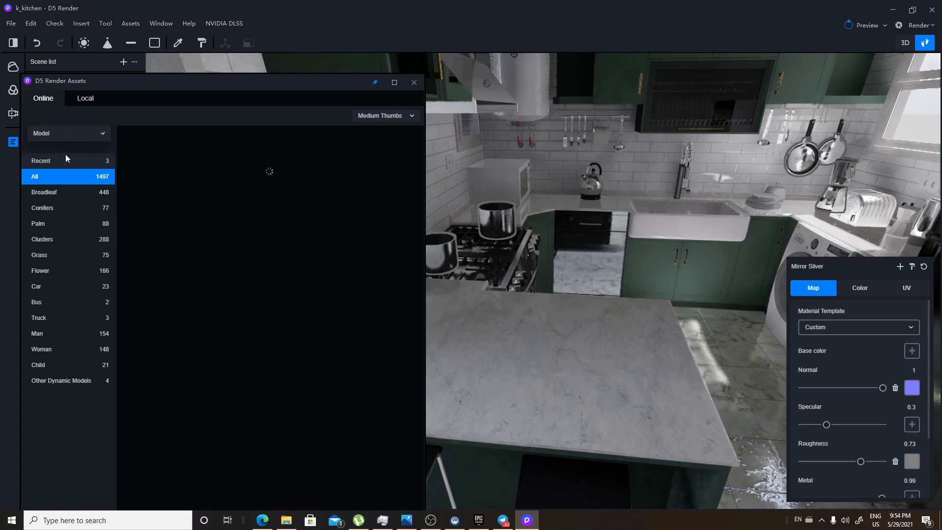
left_click(54, 287)
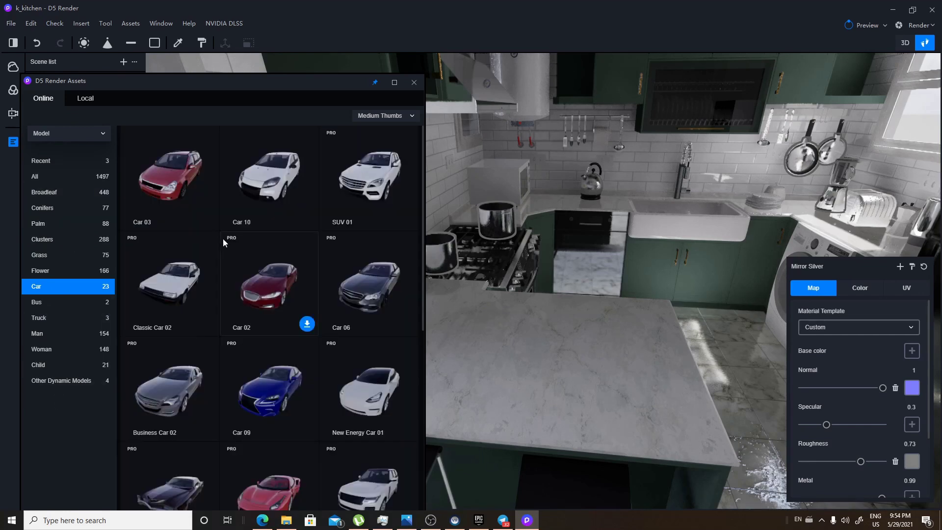
left_click(83, 381)
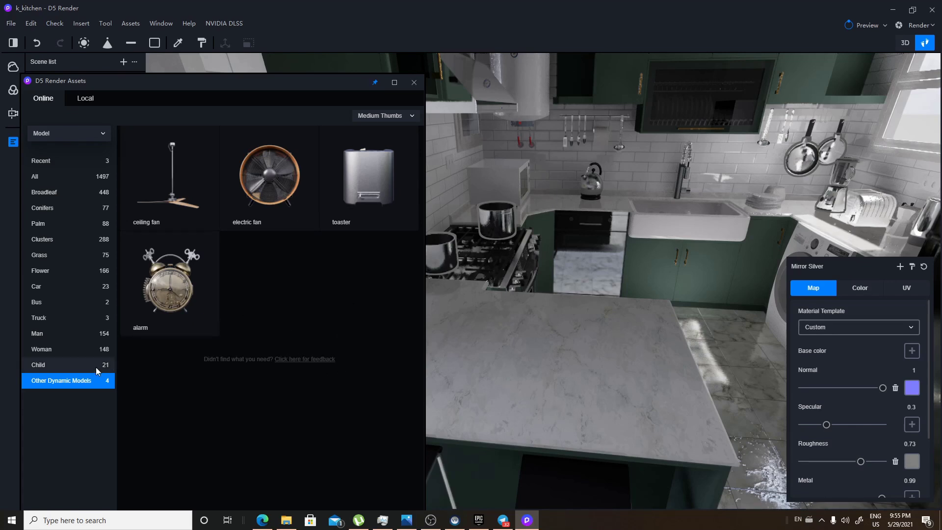
Place the Car 10 model from the Car category on top of the kitchen building, select it and close the asset library.
left_click(69, 288)
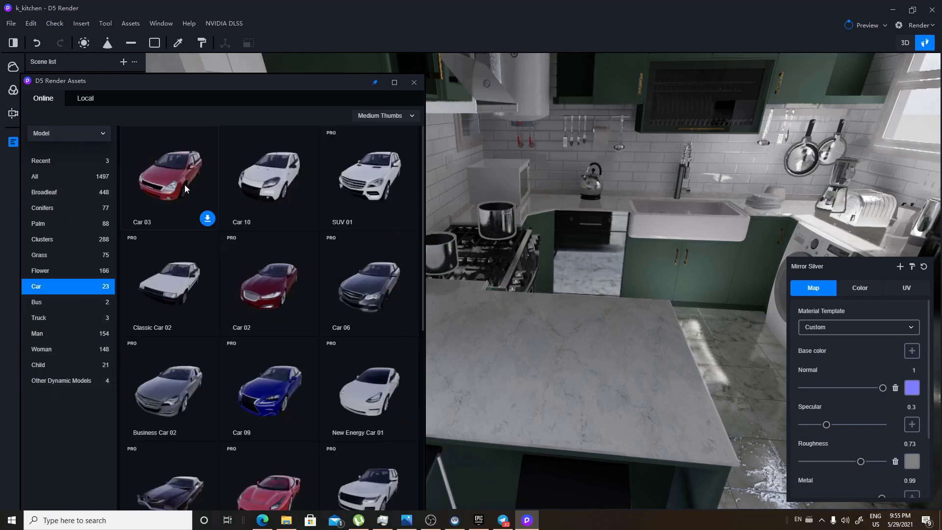
left_click(260, 196)
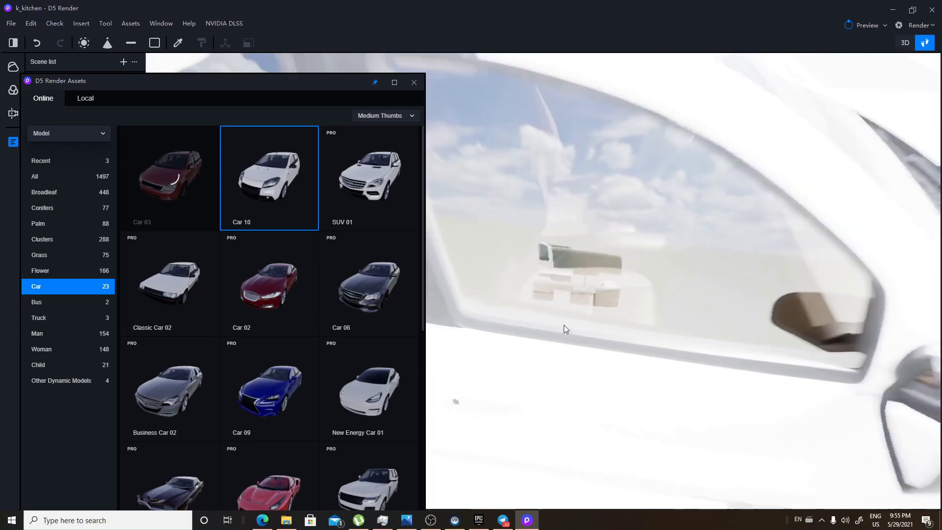
scroll(564, 324, "down", 6)
right_click_drag(614, 298, 610, 272)
left_click(612, 276)
left_click(414, 82)
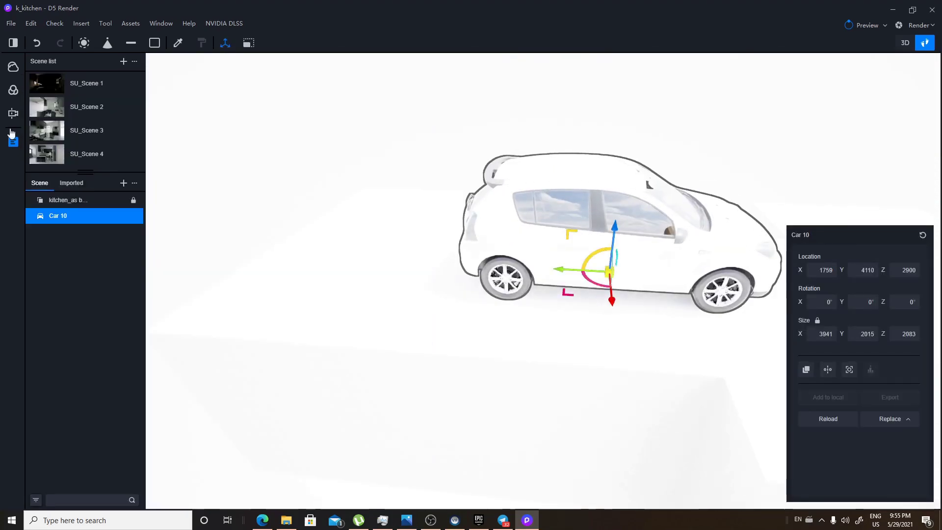
Turn on auto exposure, deselect the car and view it from the front.
left_click(13, 90)
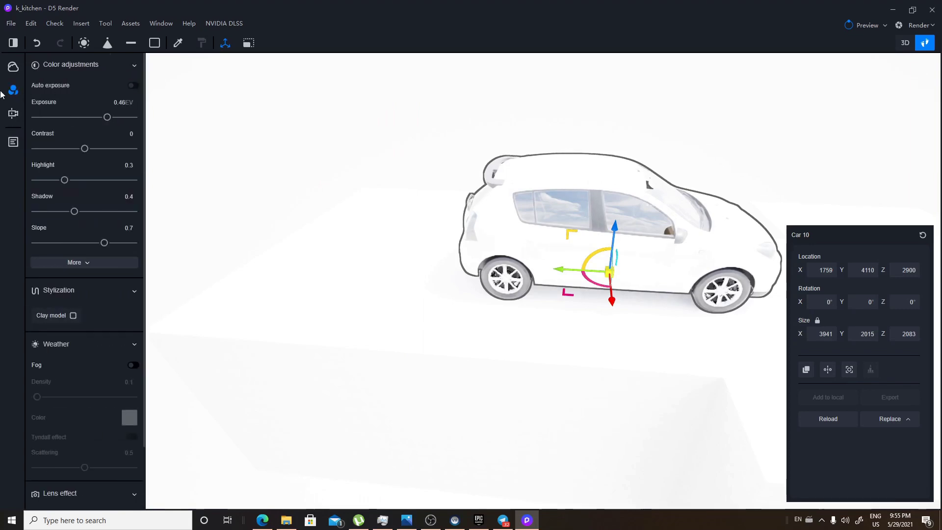
left_click(133, 86)
right_click_drag(425, 263, 286, 137)
scroll(631, 241, "up", 3)
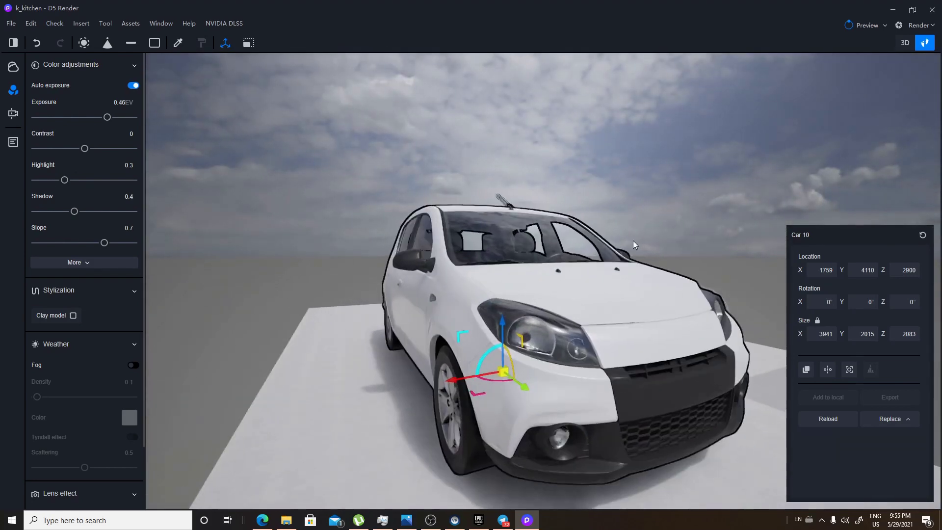
left_click(646, 193)
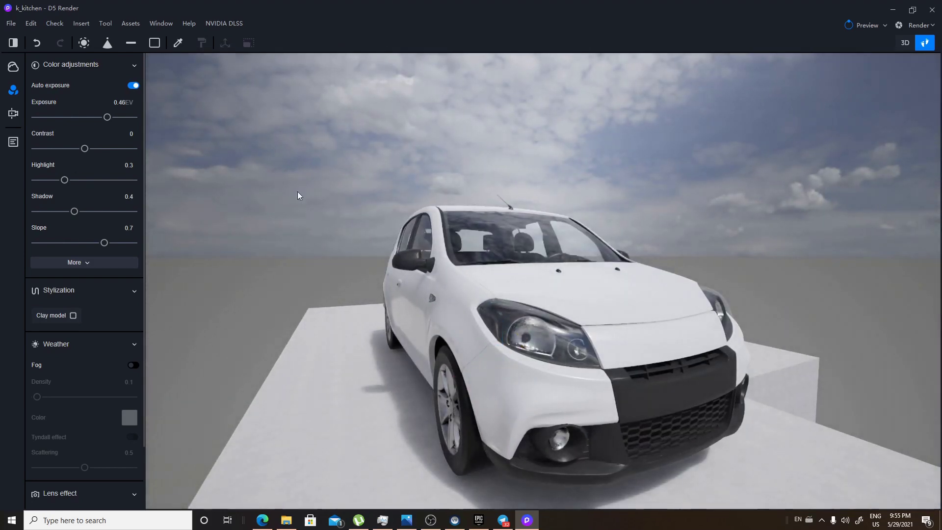
right_click_drag(403, 216, 673, 274)
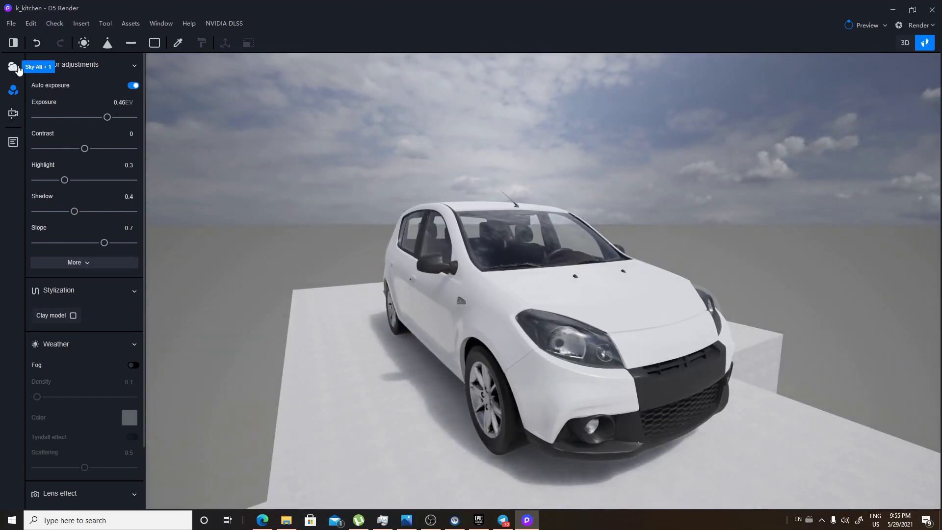
Change the HDRI sky to Evening glow and set the sun's color temperature to 3050K.
left_click(13, 67)
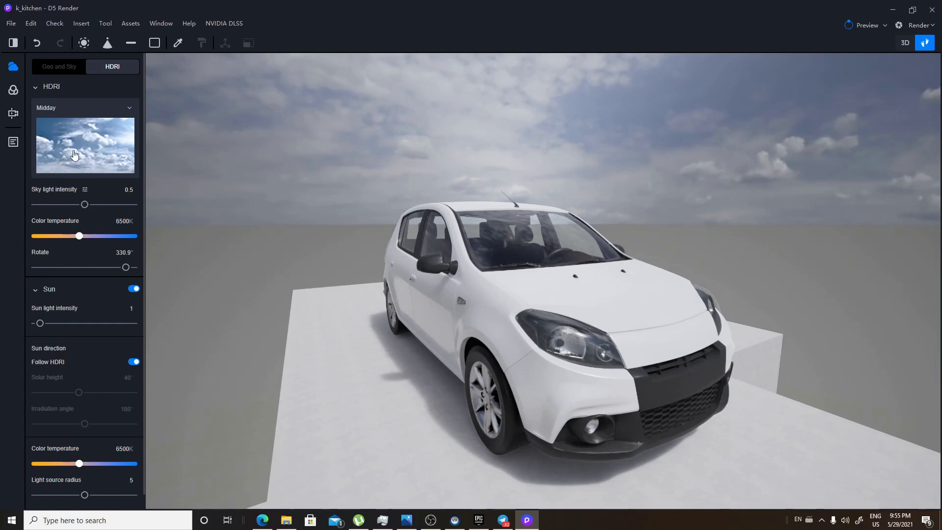
left_click(75, 152)
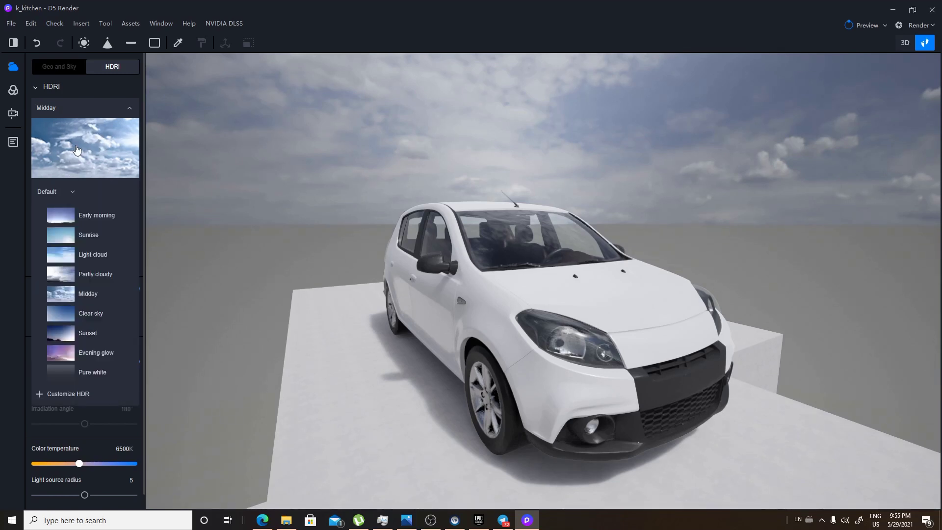
left_click(63, 357)
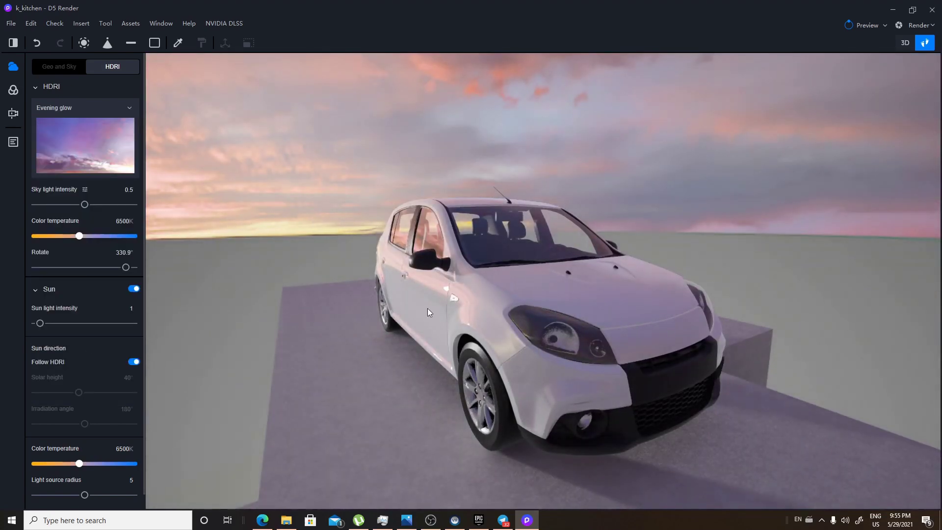
right_click_drag(423, 225, 152, 187)
right_click_drag(320, 220, 249, 216)
right_click_drag(411, 229, 535, 364)
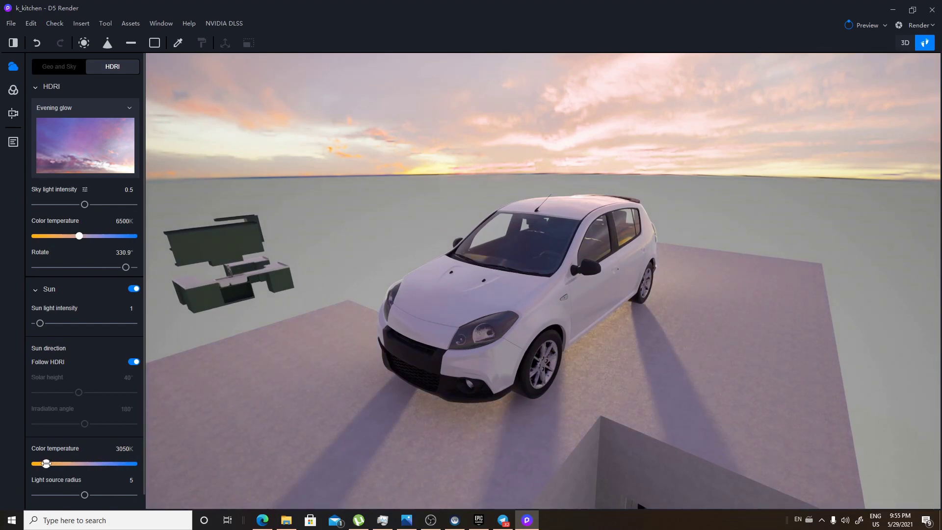
Set the sun light intensity to 20 and the sky light intensity to 0.09, checking the car's front.
middle_click_drag(545, 383, 709, 378)
middle_click_drag(429, 340, 657, 327)
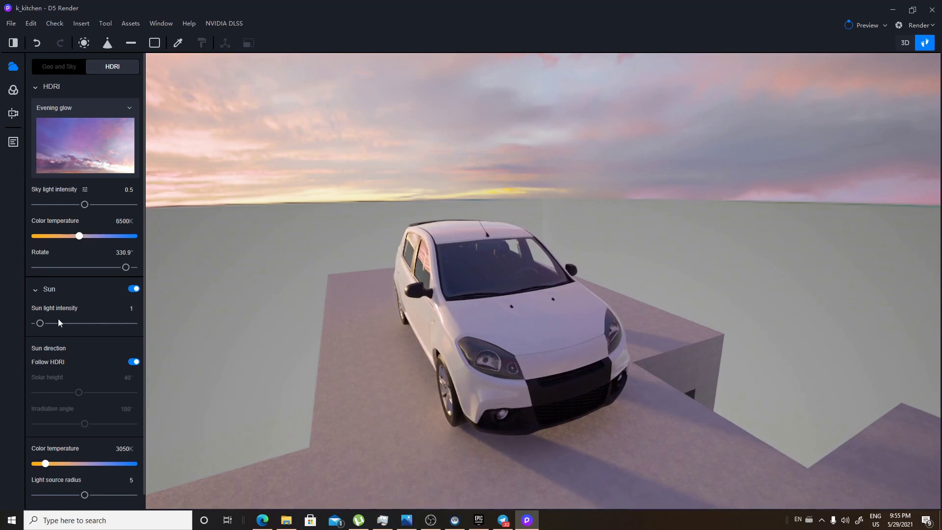
left_click_drag(40, 323, 178, 338)
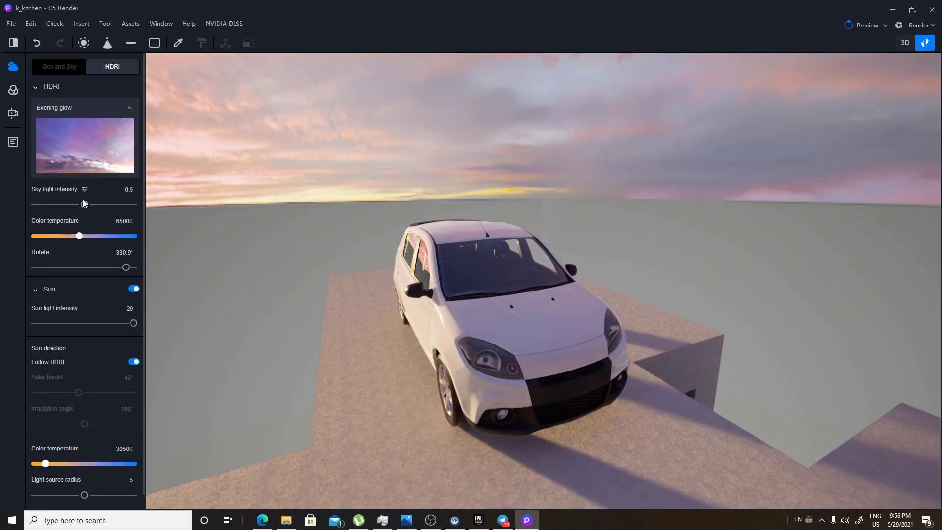
right_click_drag(452, 211, 404, 347)
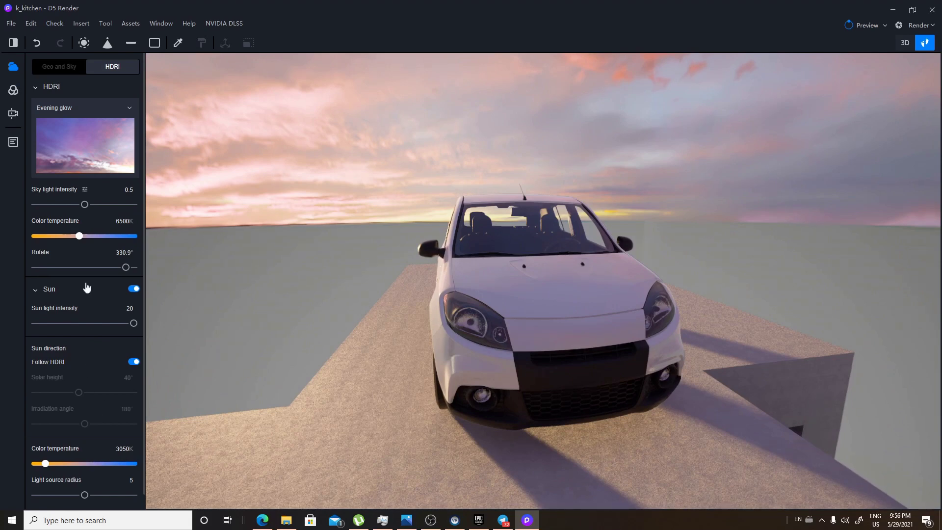
left_click_drag(84, 203, 44, 203)
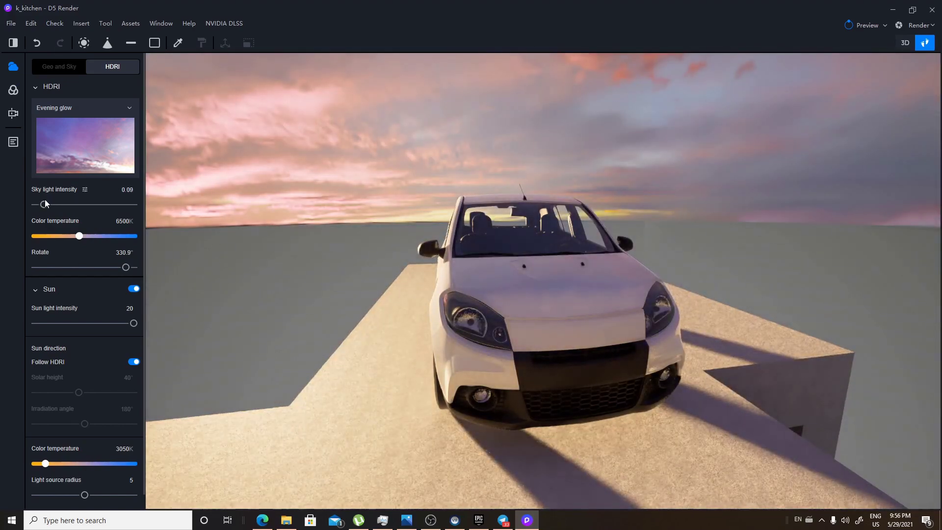
Delete the car from the top of the kitchen building and return to the kitchen interior facing the stove and sink.
left_click(545, 255)
key("Delete")
scroll(562, 307, "down", 3)
scroll(563, 302, "down", 5)
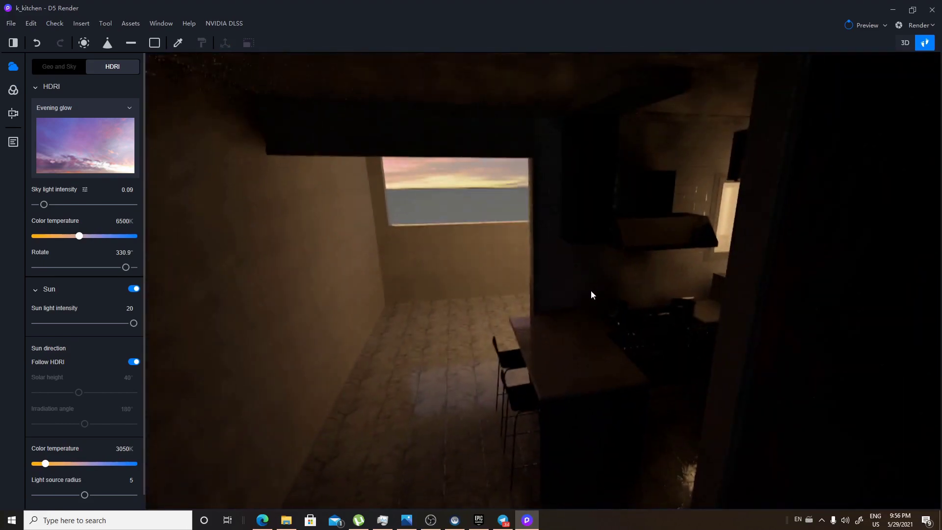
key("w")
right_click_drag(591, 290, 821, 256)
right_click_drag(624, 338, 774, 320)
scroll(775, 317, "up", 3)
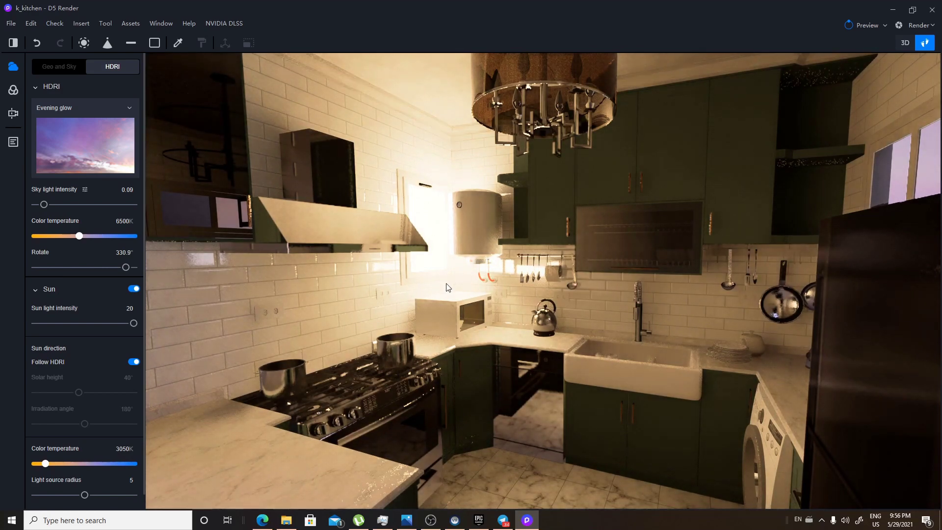
Switch the environment lighting to Geo and Sky and check its effect on the whole kitchen.
left_click(84, 157)
left_click(72, 67)
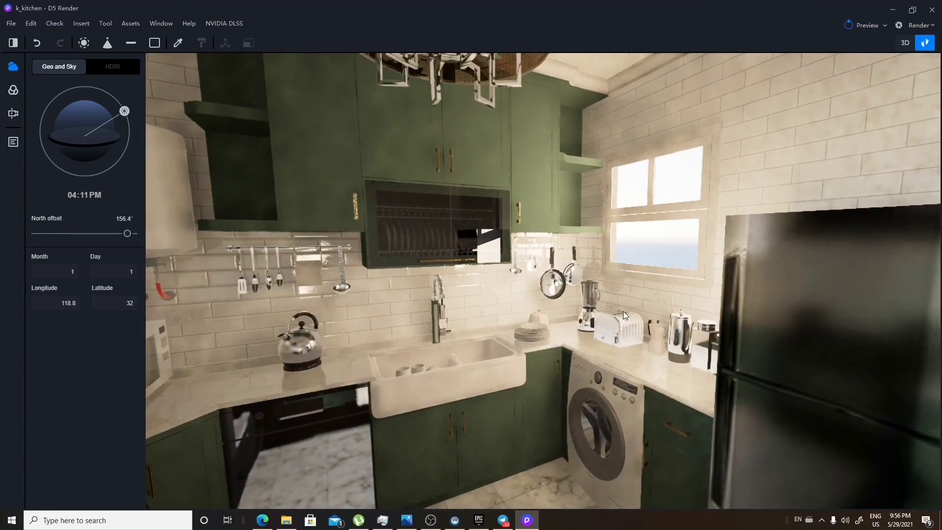
key("s")
right_click_drag(636, 300, 380, 281)
key("d")
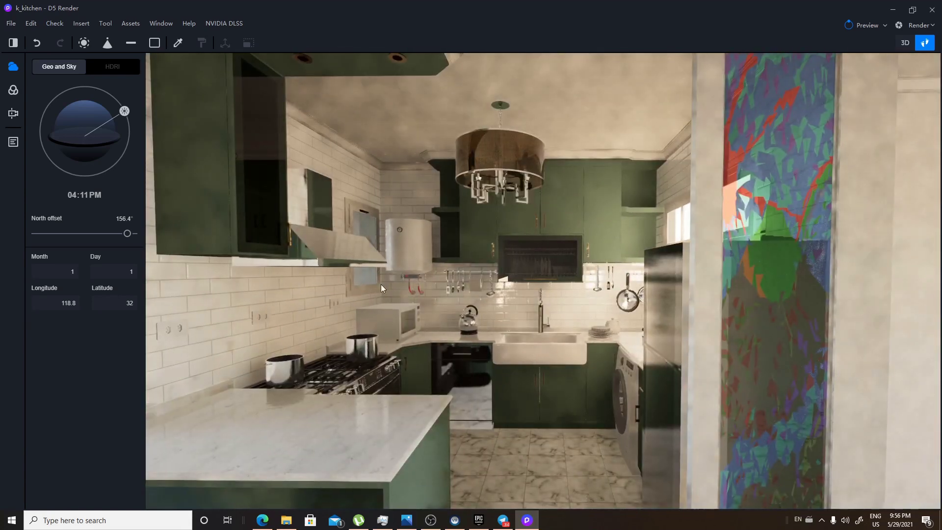
scroll(469, 267, "up", 5)
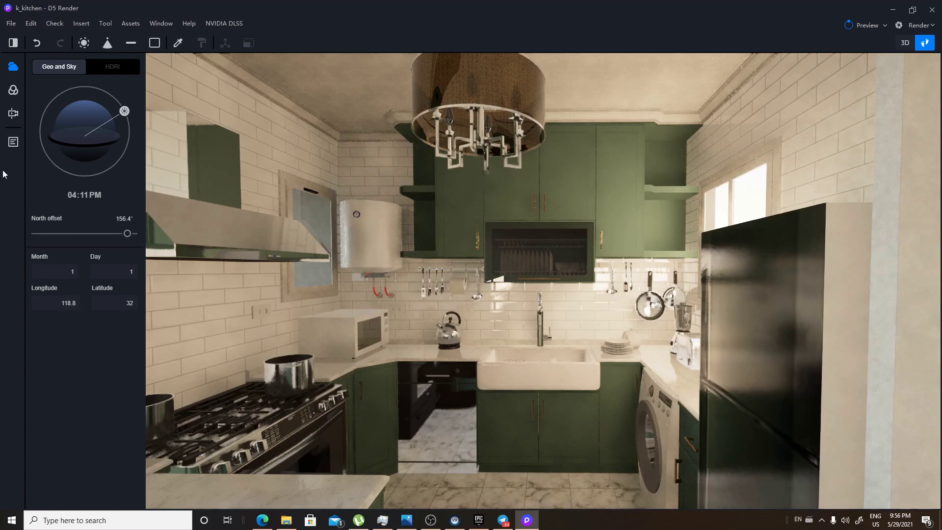
Show the saved views SU_Scene 2, 3 and 1 from the scene list, ending on SU_Scene 3.
left_click(13, 143)
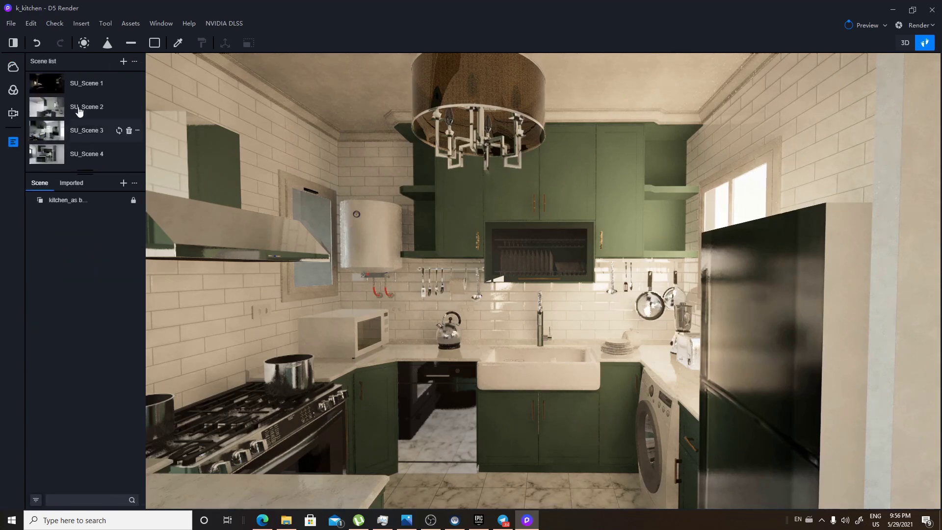
left_click(72, 108)
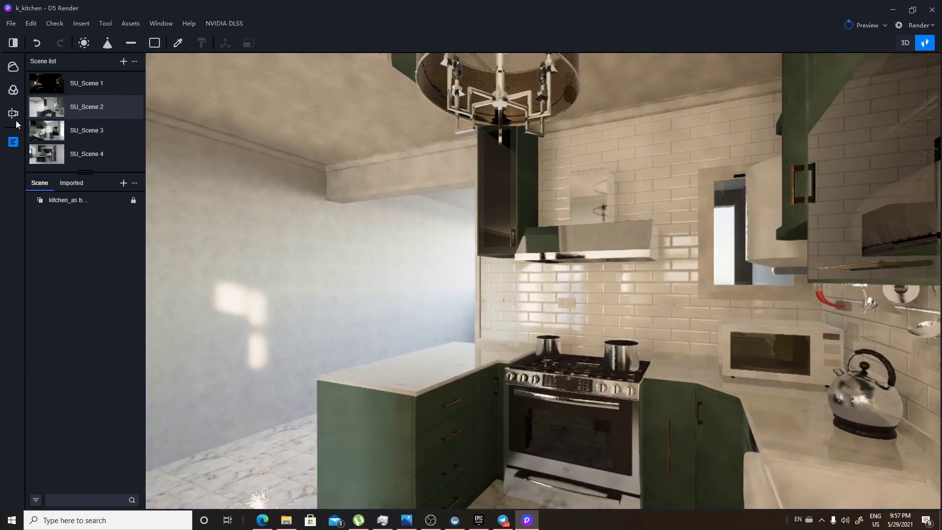
left_click(72, 131)
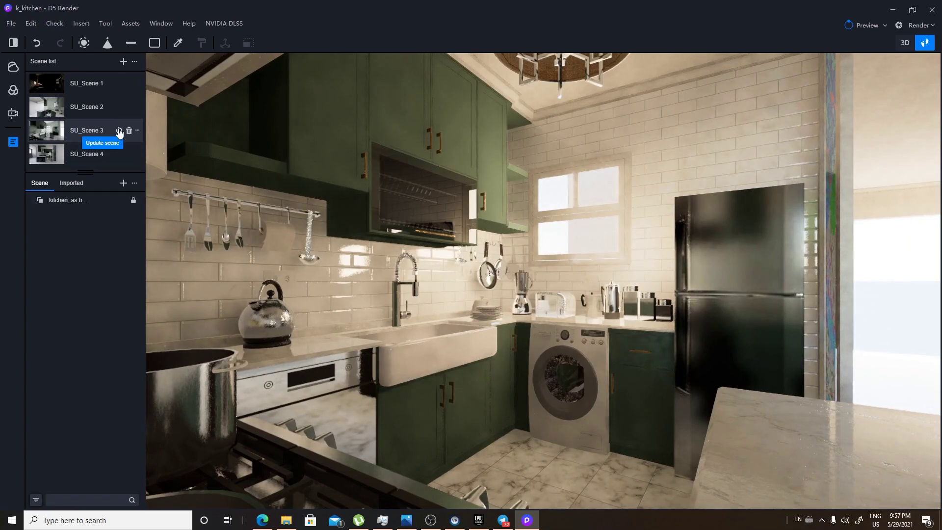
left_click(58, 87)
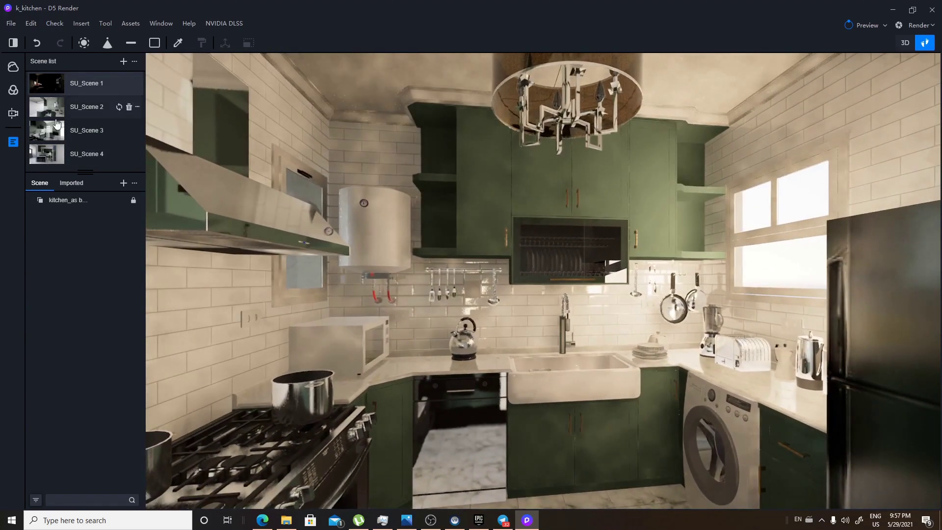
left_click(65, 136)
Switch the environment to the Midday HDRI sky and rotate it to 307.3°.
left_click(13, 67)
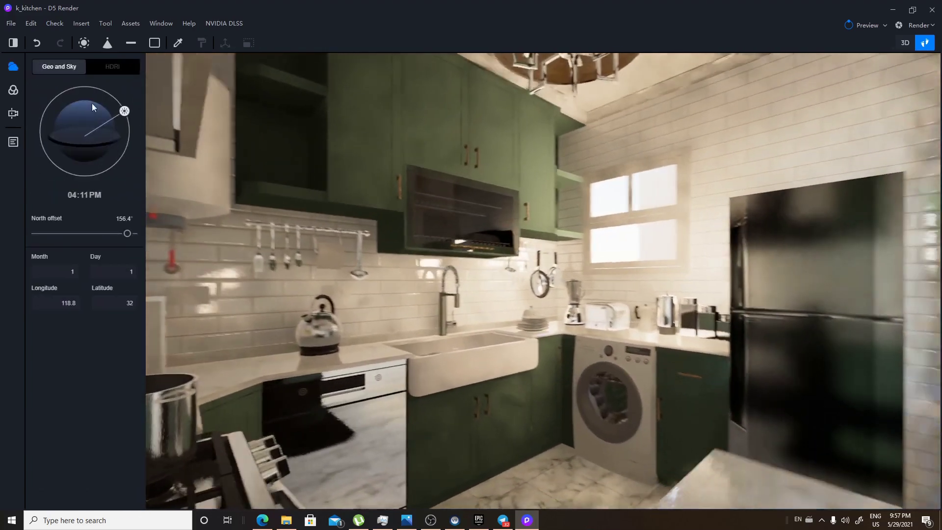
left_click(112, 68)
left_click(129, 107)
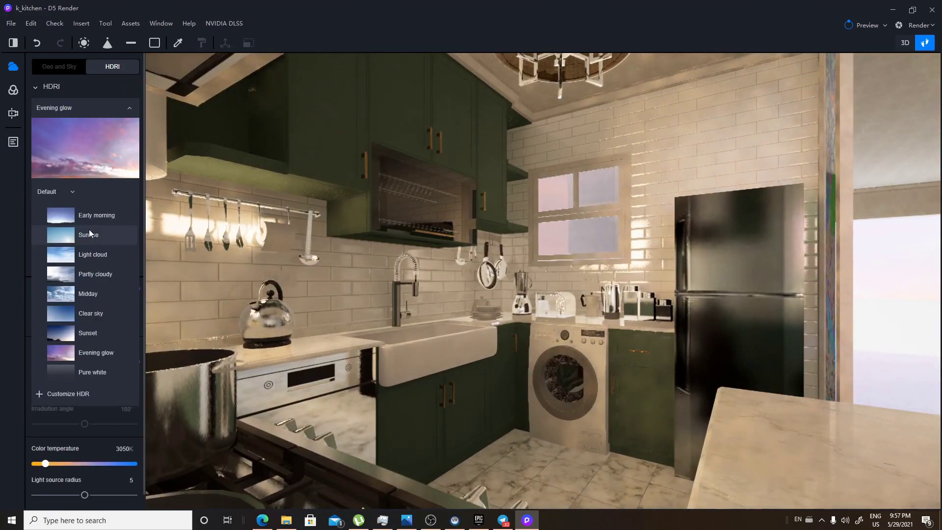
left_click(93, 295)
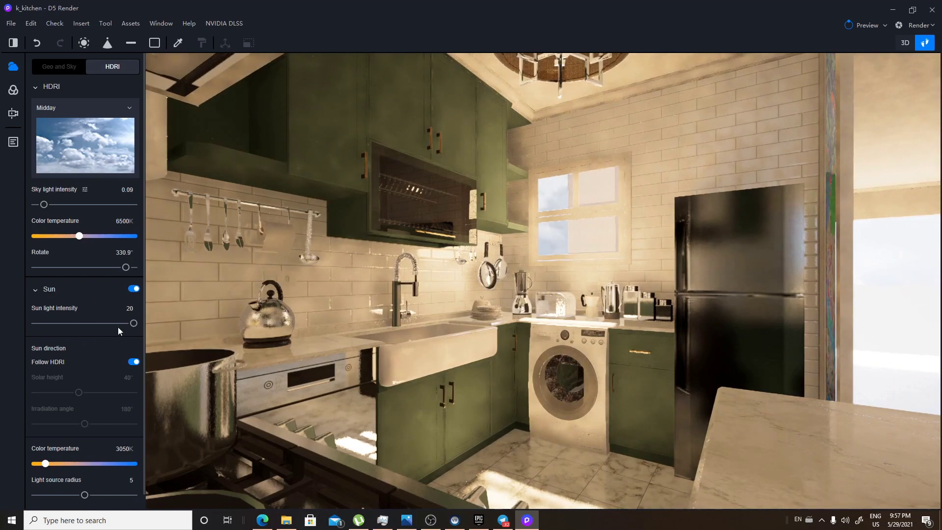
mouse_move(120, 269)
left_mouse_down()
mouse_move(21, 265)
mouse_move(119, 267)
left_mouse_up()
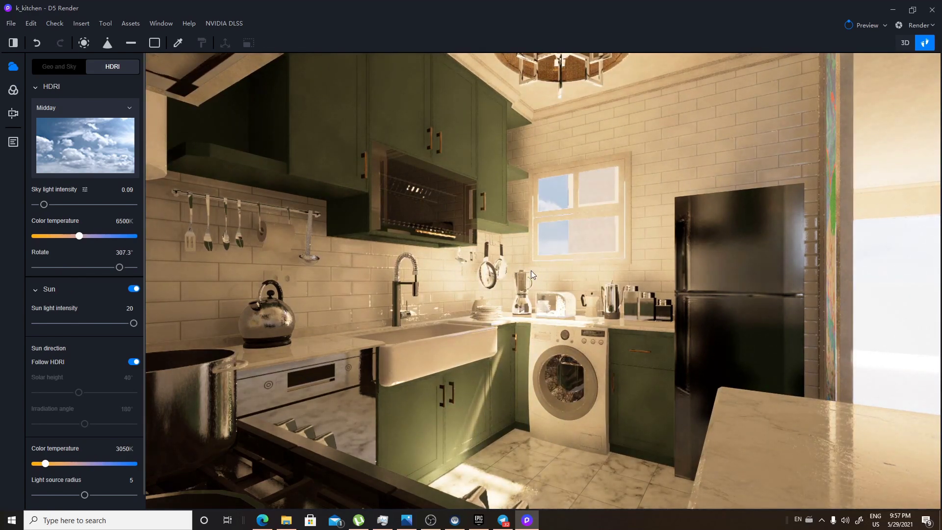
Try a sun color temperature of 2000K, set it to 6500K, and check the light around the sink and refrigerator.
right_click_drag(531, 270, 466, 298)
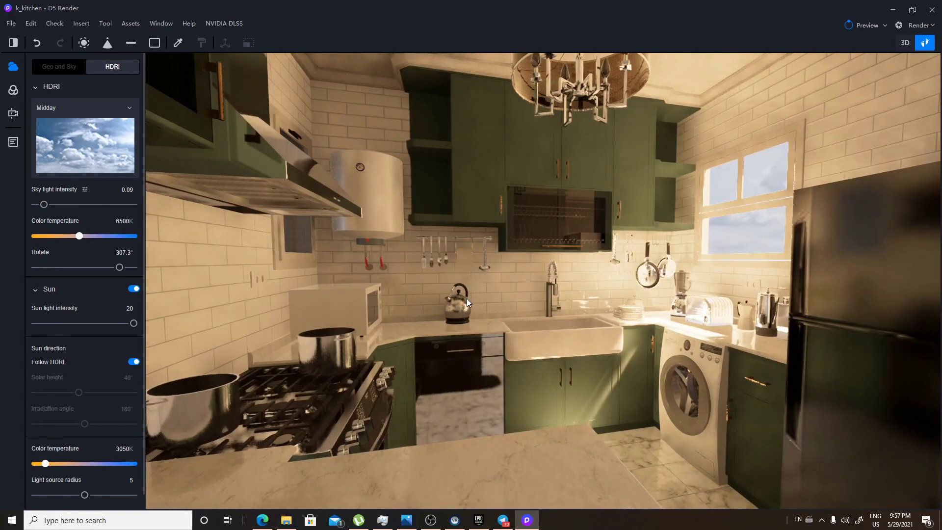
right_click_drag(537, 299, 694, 291)
key("w")
key("s")
left_click(123, 449)
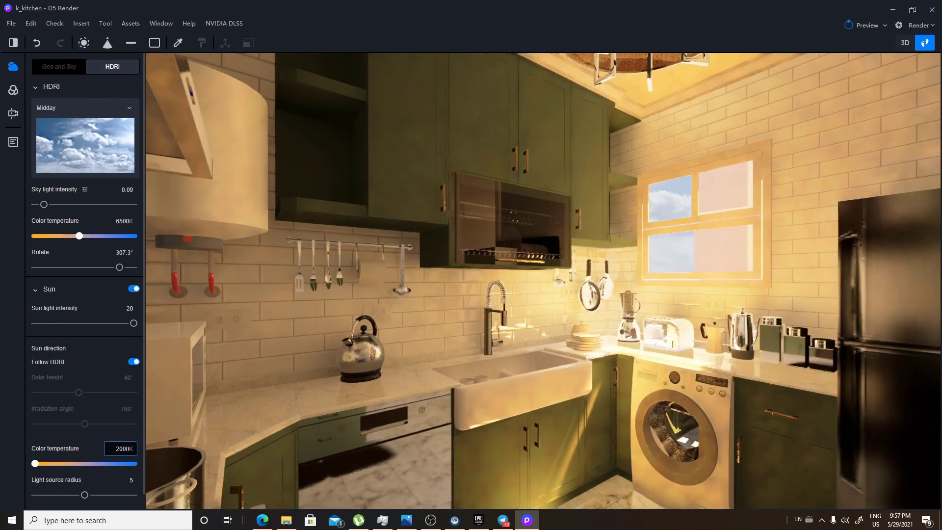
left_click_drag(35, 463, 83, 464)
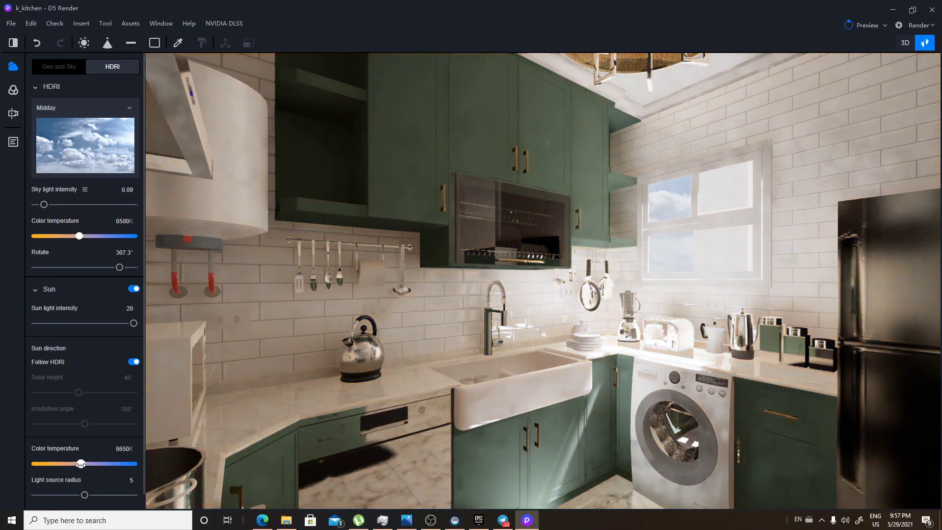
key("d")
key("s")
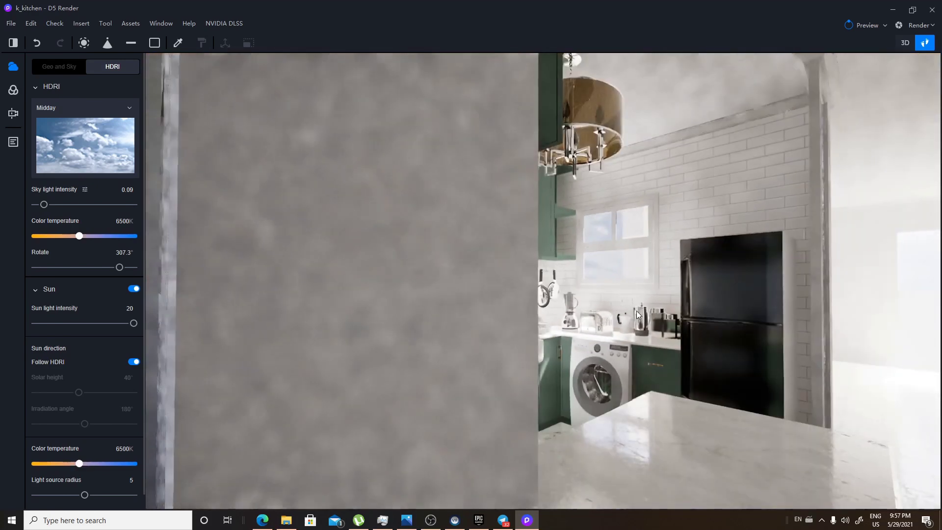
key("w")
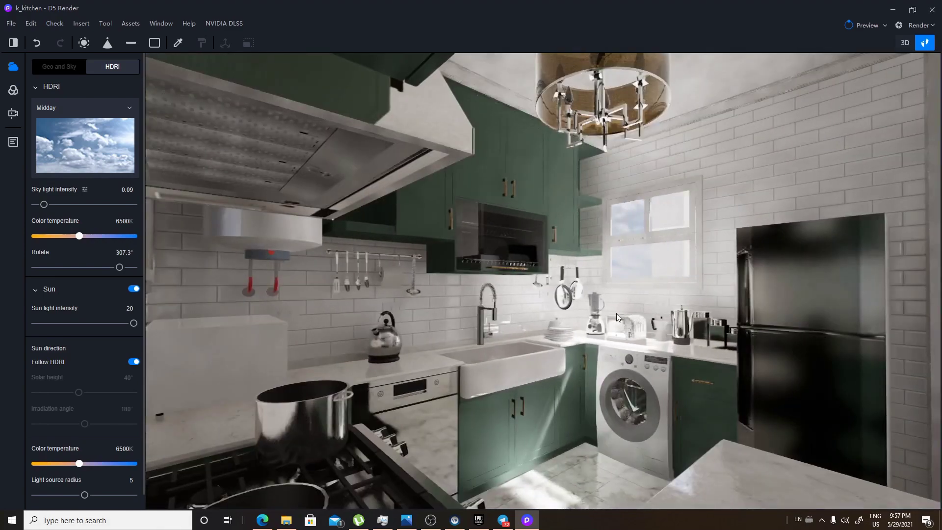
scroll(611, 313, "up", 5)
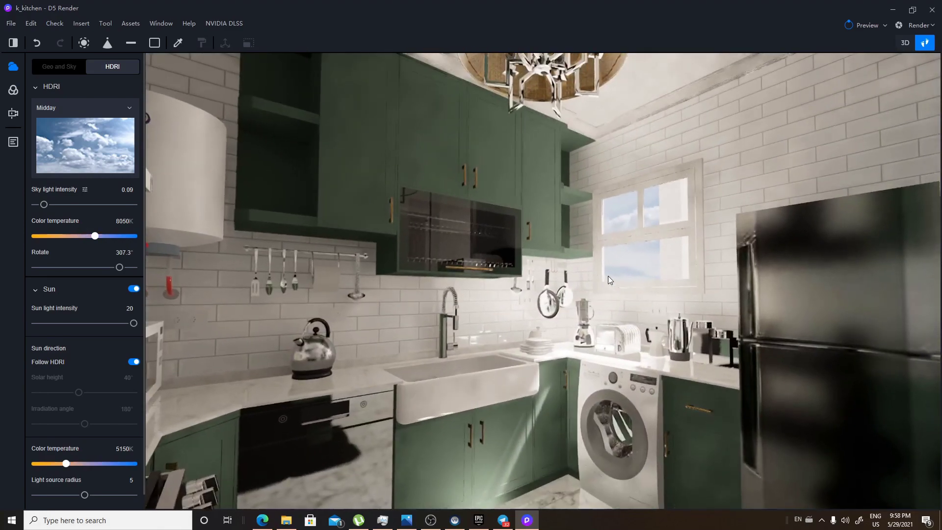
right_click_drag(608, 276, 608, 297)
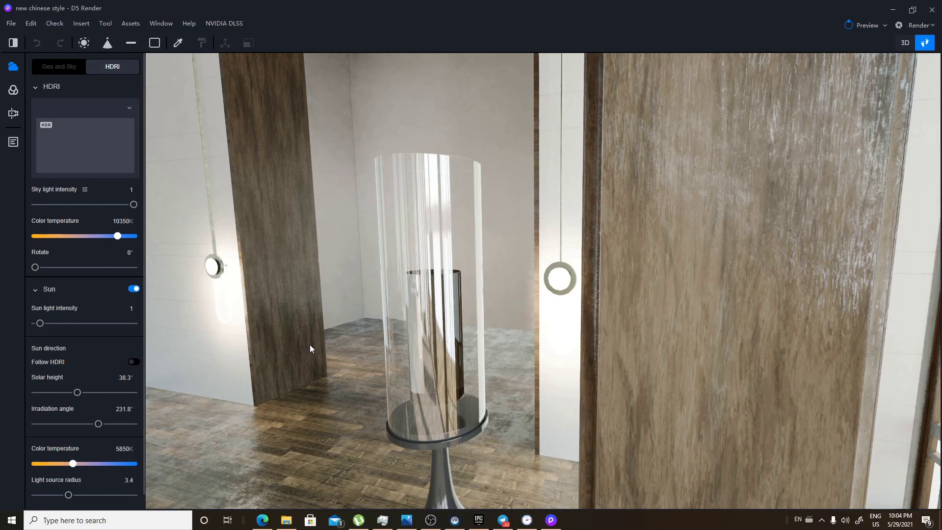
Set the preview of the new chinese style project to Medium Quality and view the reception area.
left_click(885, 26)
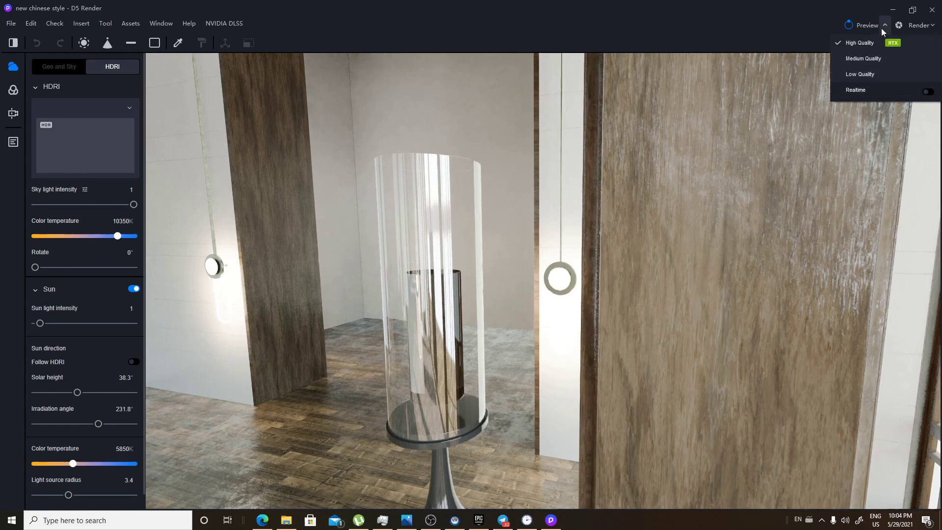
left_click(863, 59)
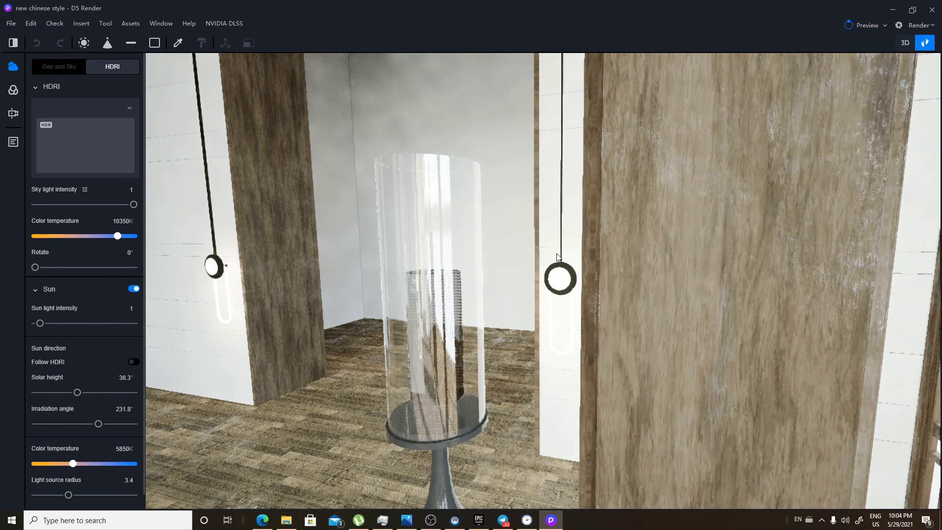
scroll(507, 284, "down", 3)
mouse_move(598, 281)
right_mouse_down()
mouse_move(470, 267)
mouse_move(220, 288)
mouse_move(482, 305)
mouse_move(445, 276)
mouse_move(1, 279)
mouse_move(632, 263)
mouse_move(650, 285)
mouse_move(302, 304)
mouse_move(685, 286)
right_mouse_up()
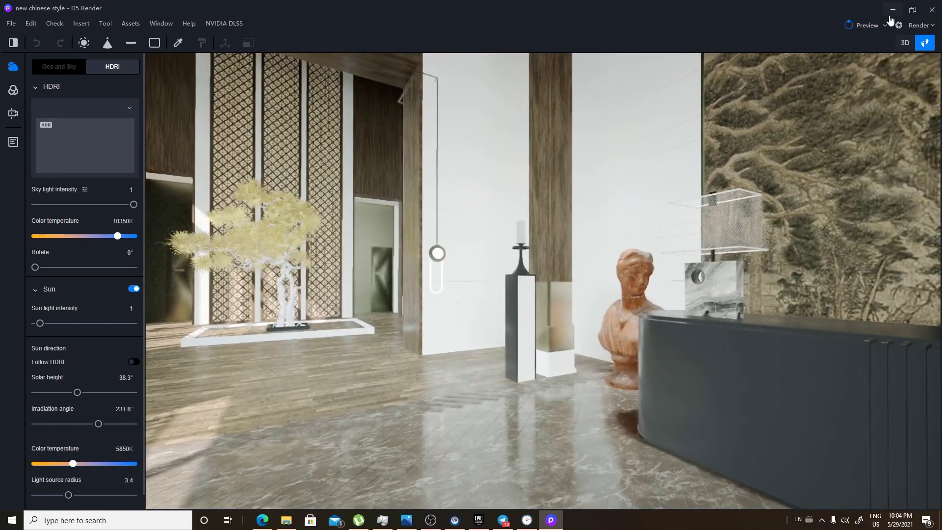
Turn on Realtime preview and check the pillar base and reception desk up close.
left_click(886, 25)
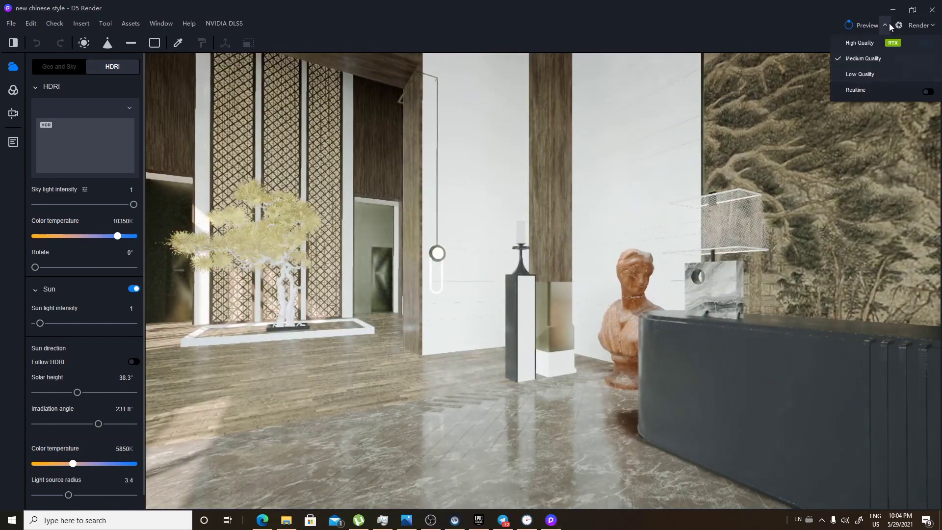
left_click(928, 92)
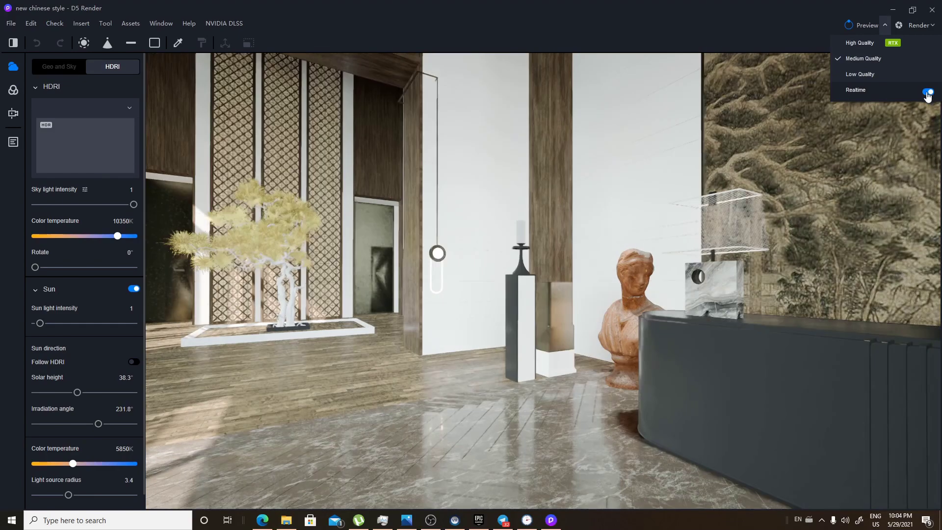
left_click(585, 266)
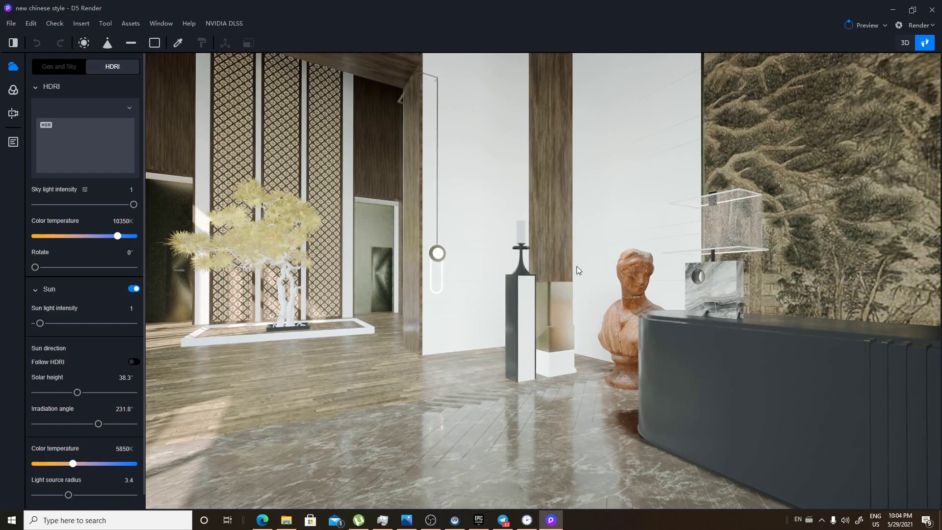
right_click_drag(550, 255, 553, 149)
right_click_drag(477, 307, 643, 360)
key("w")
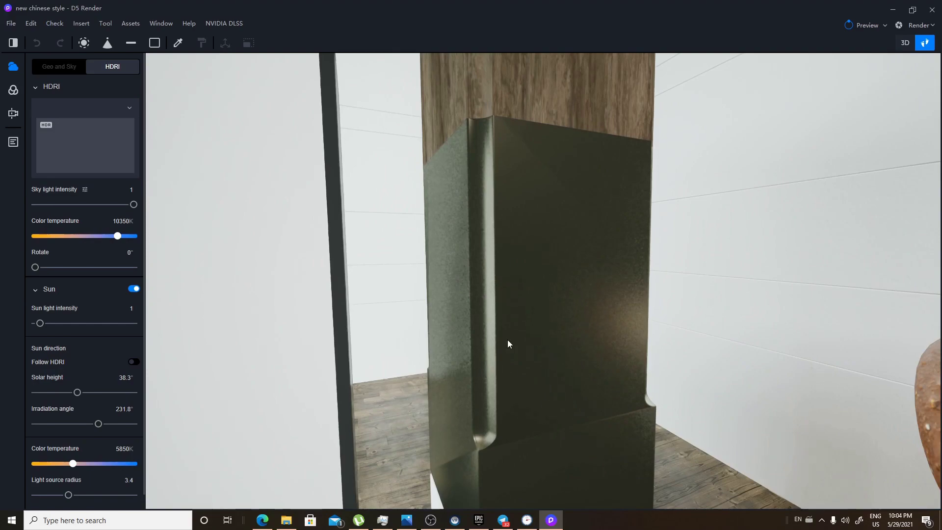
key("s")
mouse_move(561, 305)
right_mouse_down()
mouse_move(523, 304)
mouse_move(565, 309)
right_mouse_up()
key("d")
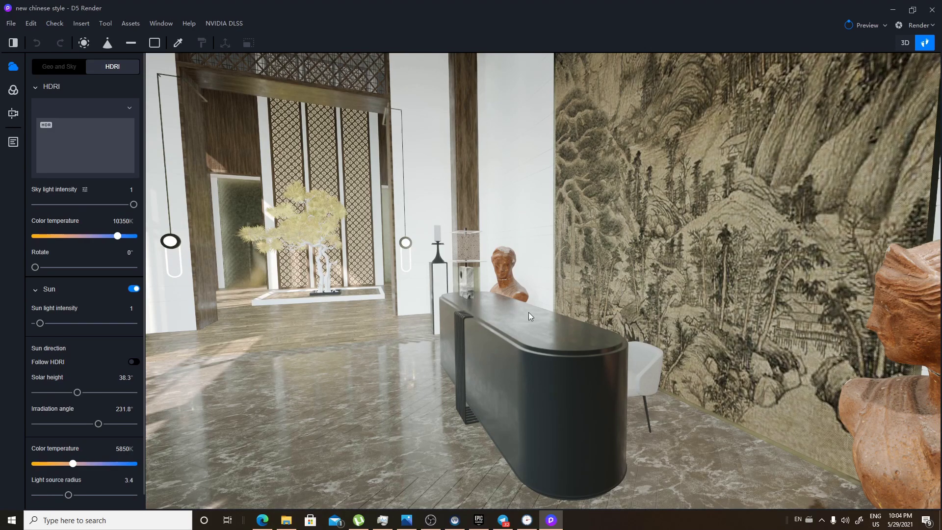
Set the preview to High Quality and inspect the lobby from the reception desk to the wall lamps.
left_click(885, 26)
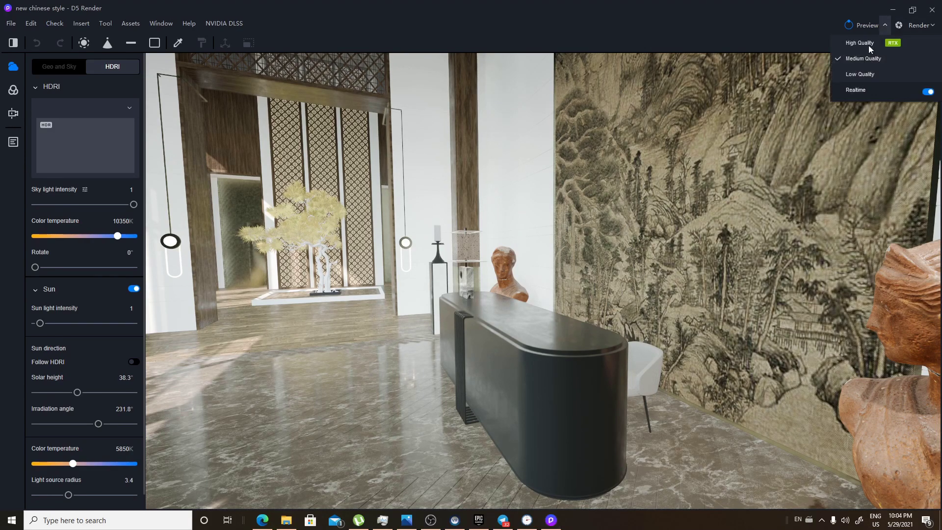
left_click(867, 44)
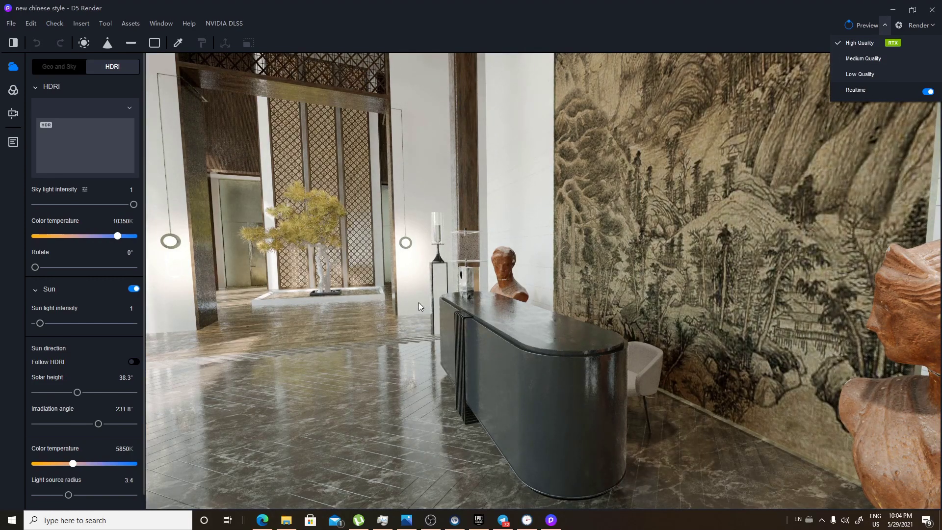
left_click(663, 370)
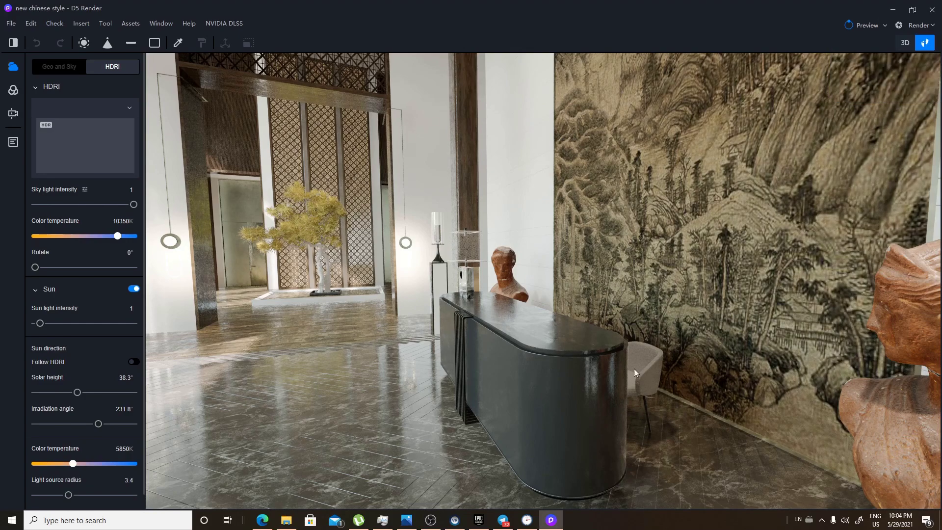
key("a")
right_click_drag(474, 351, 514, 311)
key("w")
key("d")
key("s")
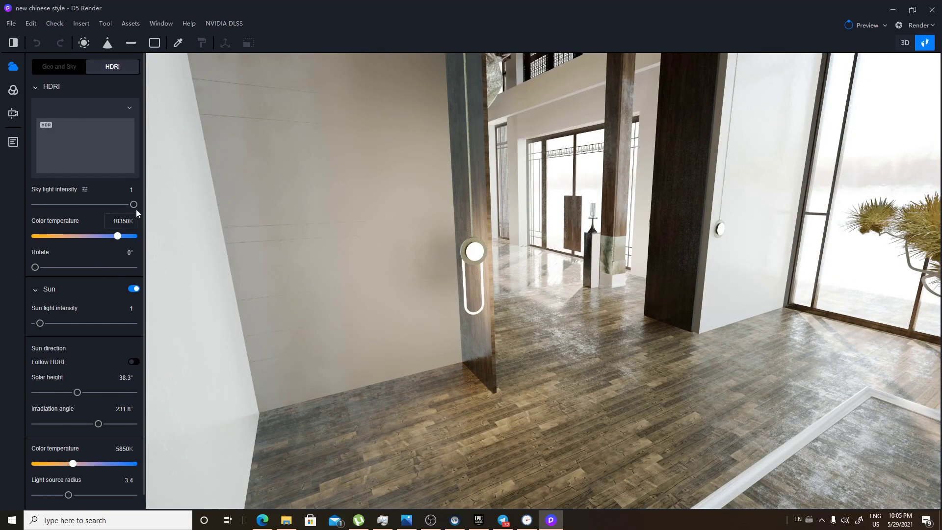
Set the sky light intensity to 0 and turn off the sun so only the lobby's lamps light the room.
left_click_drag(133, 204, 35, 205)
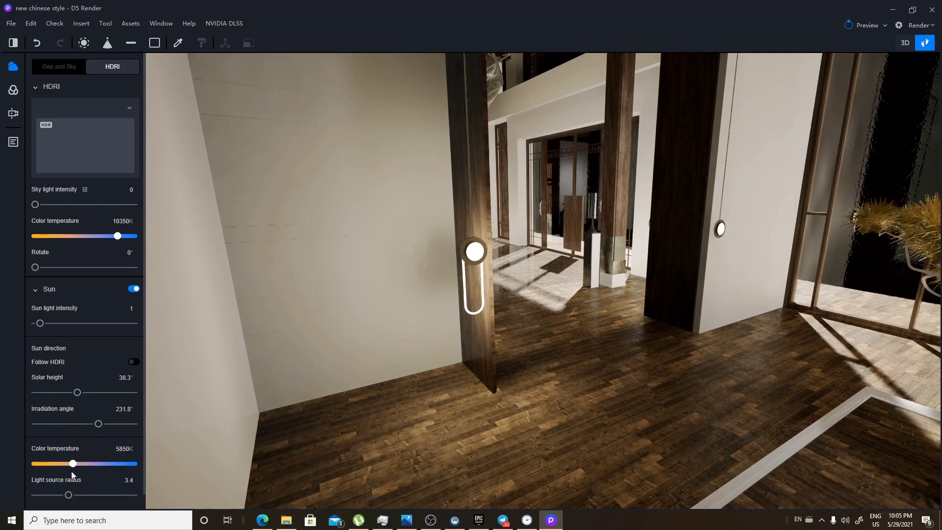
left_click(135, 289)
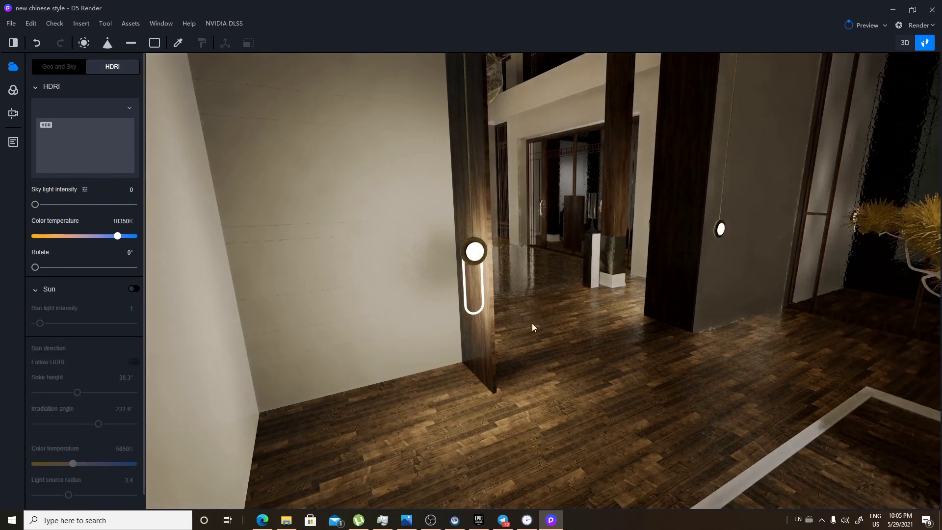
right_click_drag(574, 357, 370, 313)
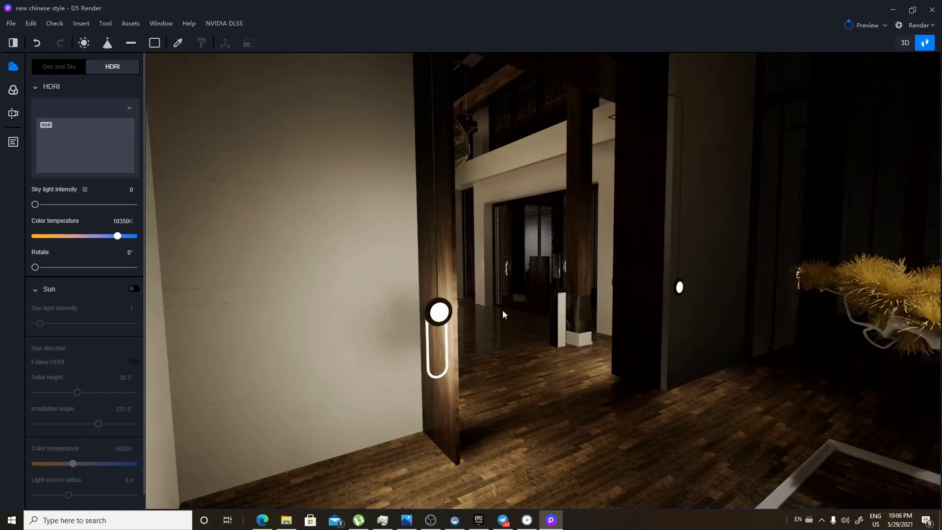
Place the Car 10 model from the online assets on the lobby floor and move it beside the wall lamp.
right_click_drag(515, 311, 511, 260)
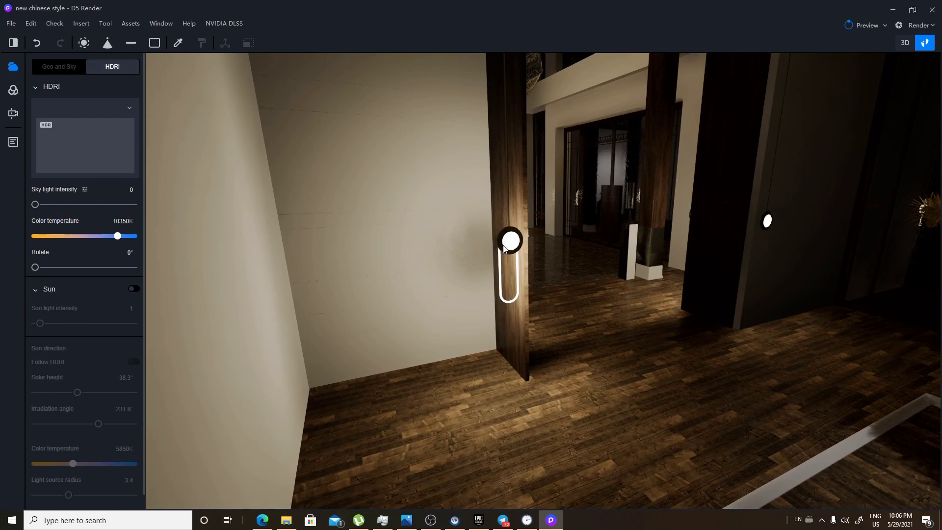
left_click(132, 23)
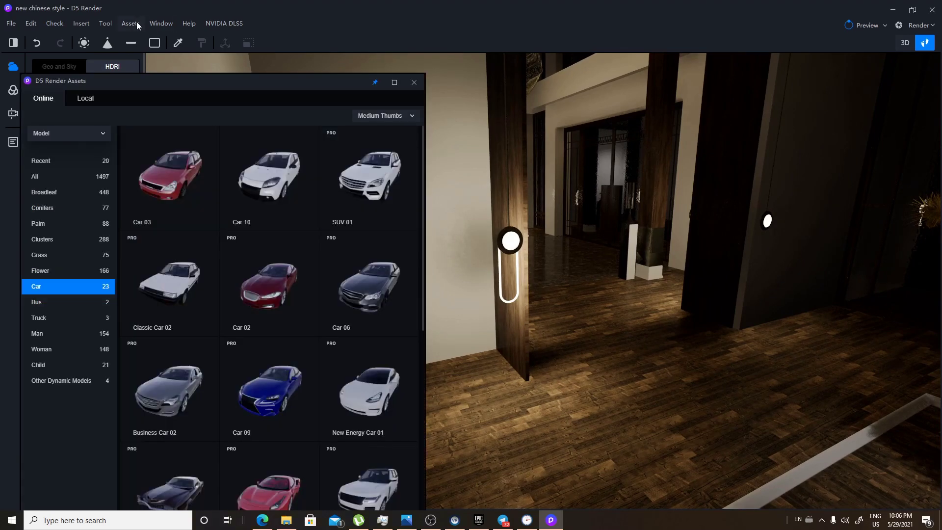
left_click(252, 172)
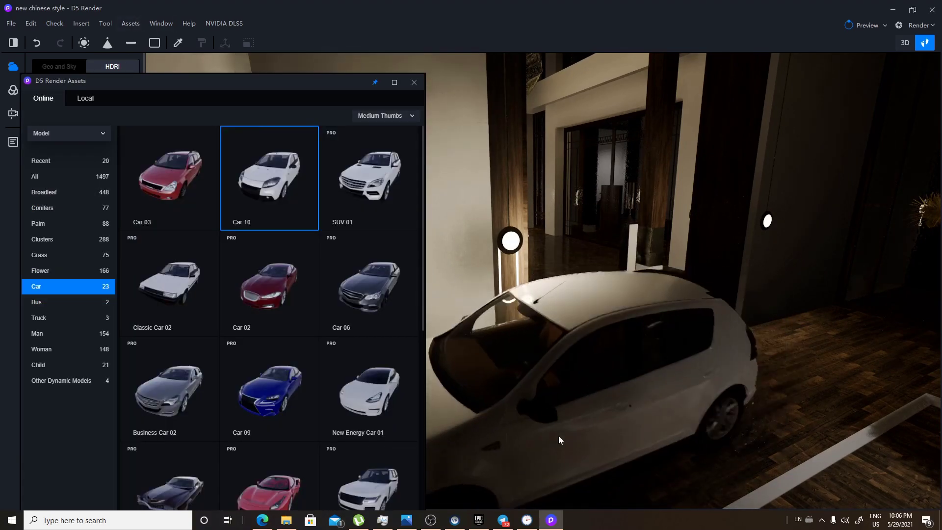
left_click(626, 437)
right_click_drag(647, 305, 691, 343)
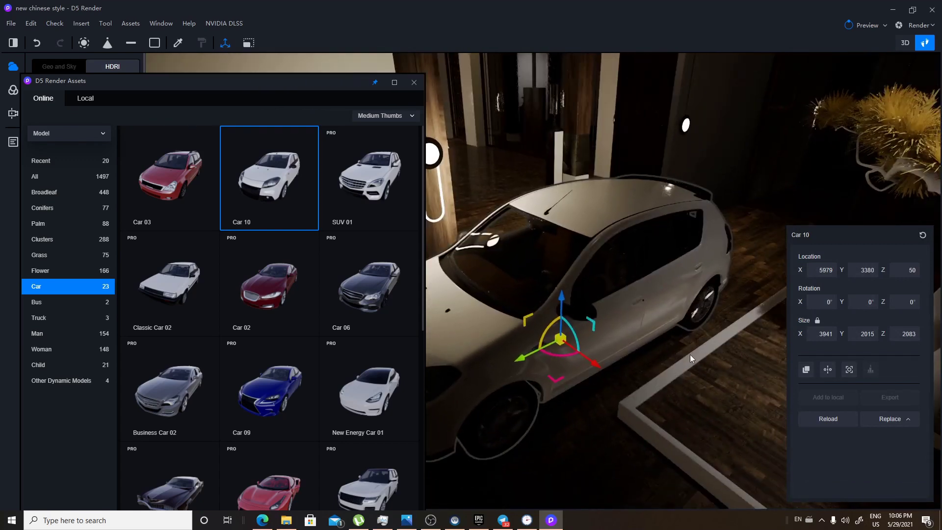
left_click(414, 82)
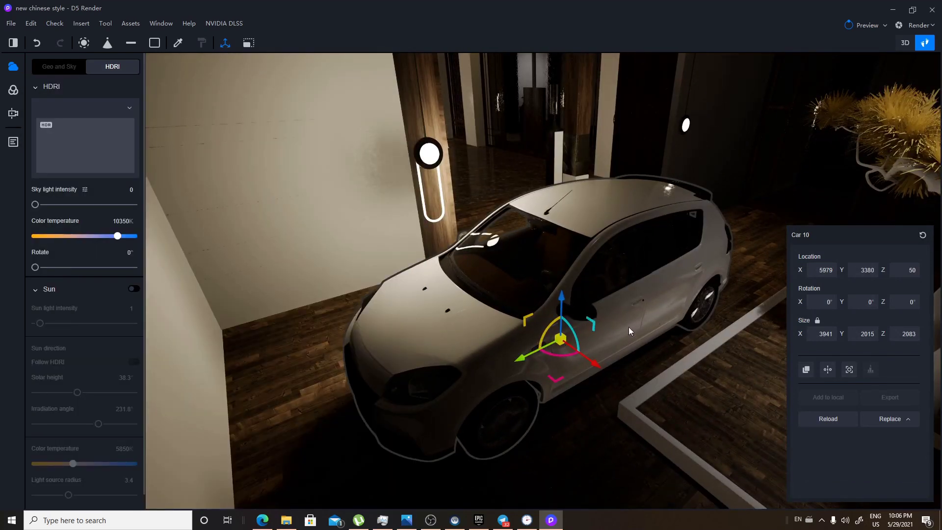
left_click_drag(521, 357, 575, 319)
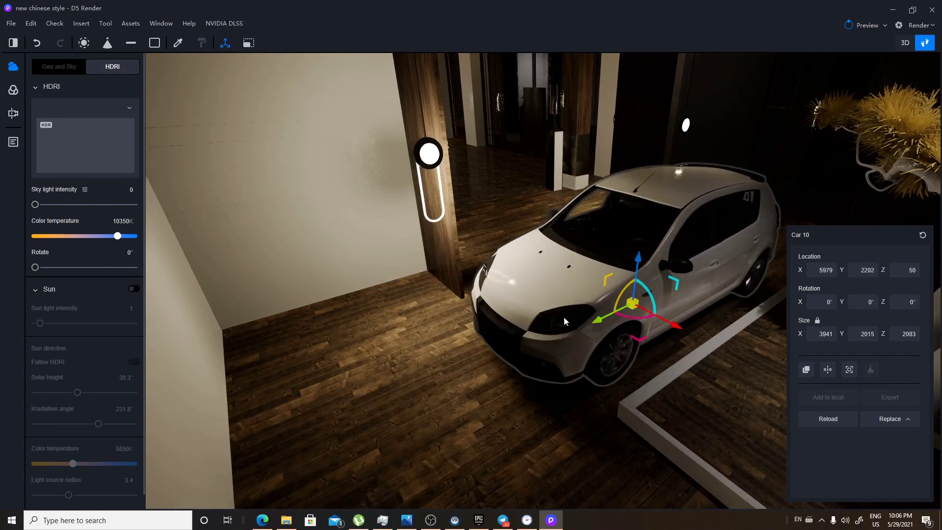
left_click_drag(624, 341, 586, 349)
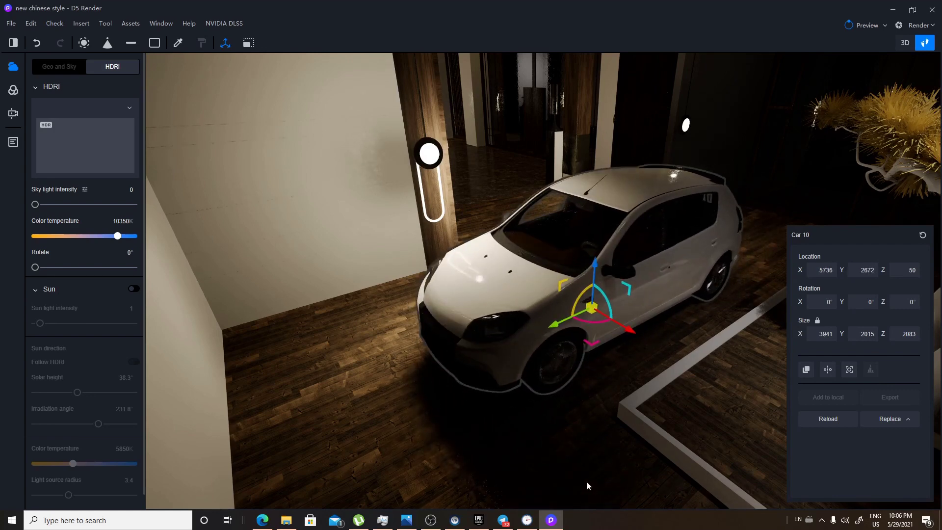
Turn off Cast shadow for the wall lamp's emissive material to compare the lighting, and turn it back on.
left_click(440, 153)
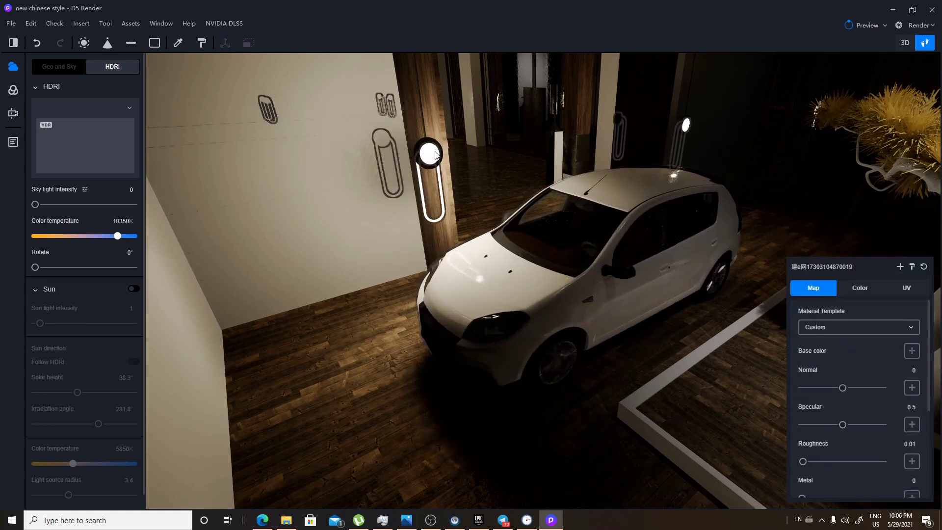
scroll(845, 373, "down", 4)
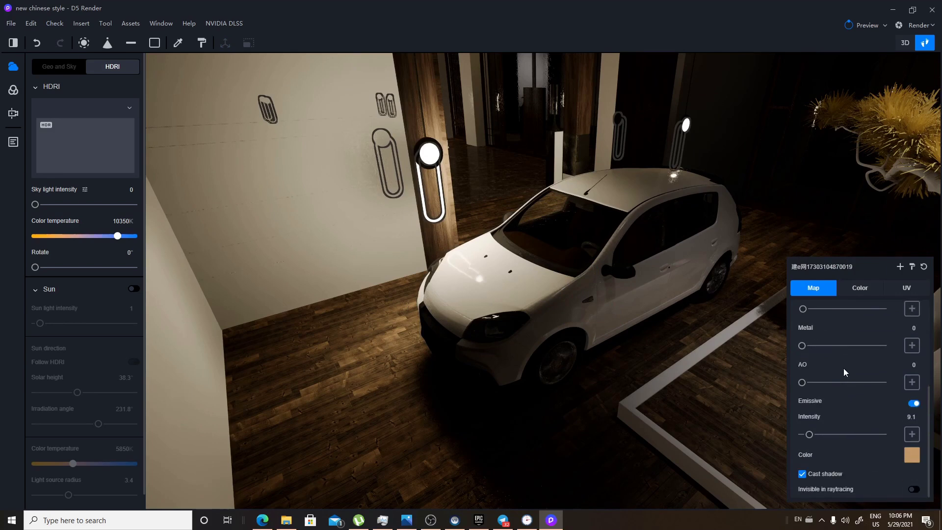
left_click(803, 474)
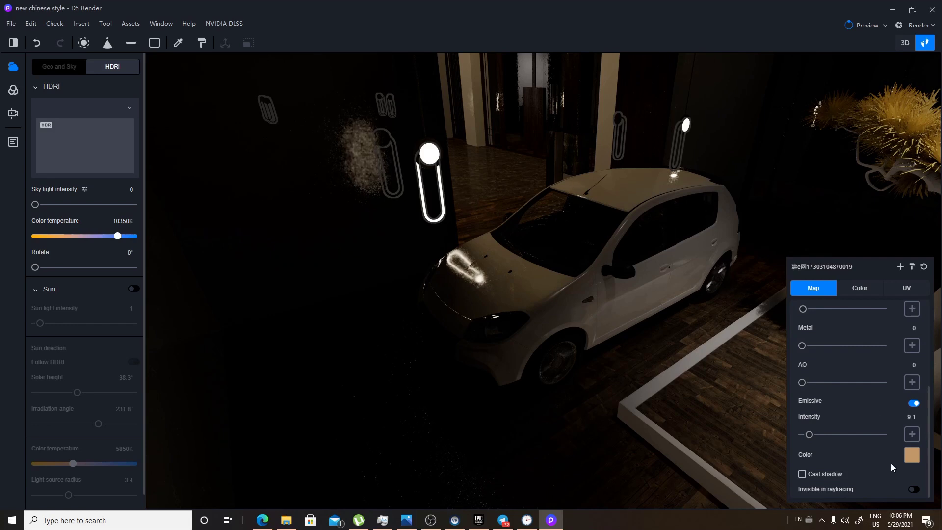
left_click(802, 474)
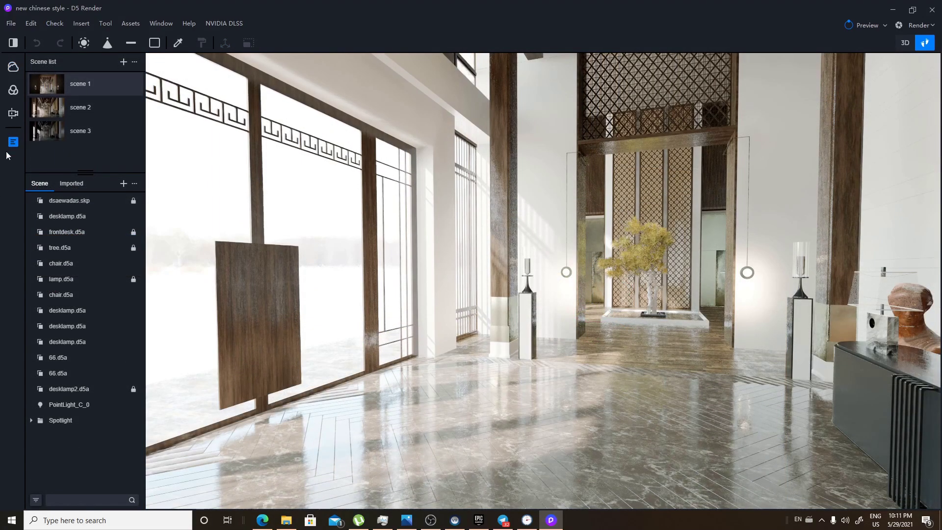
Load scene 1 and export it as a 1920 × 1080 camera photo named Gate_90.png.
left_click(82, 87)
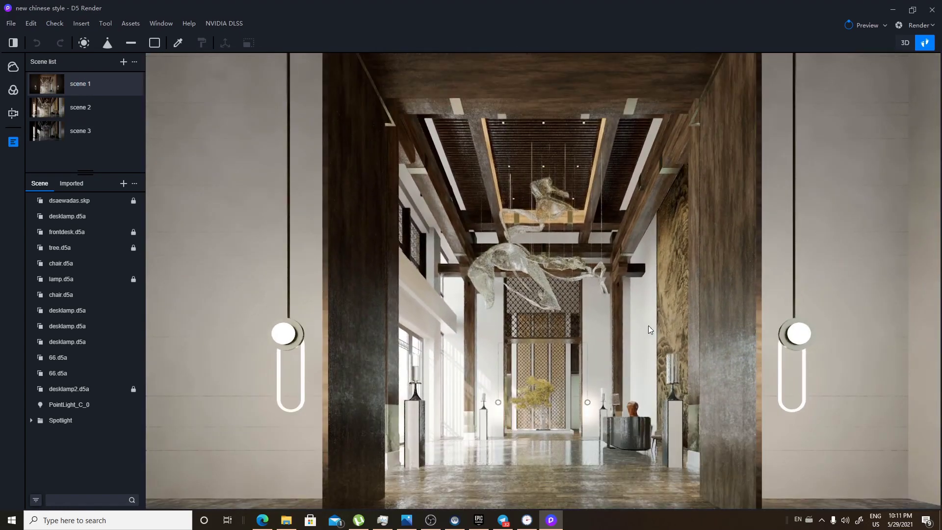
left_click(920, 25)
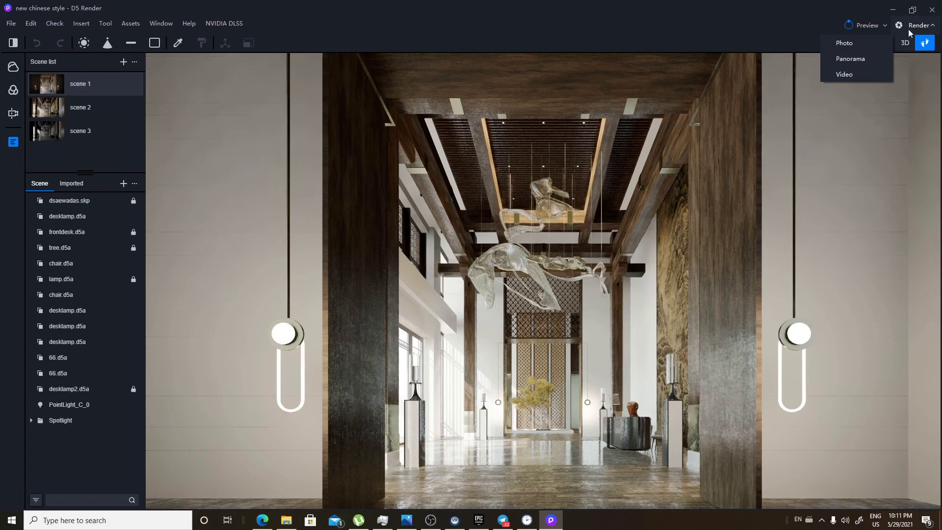
left_click(874, 43)
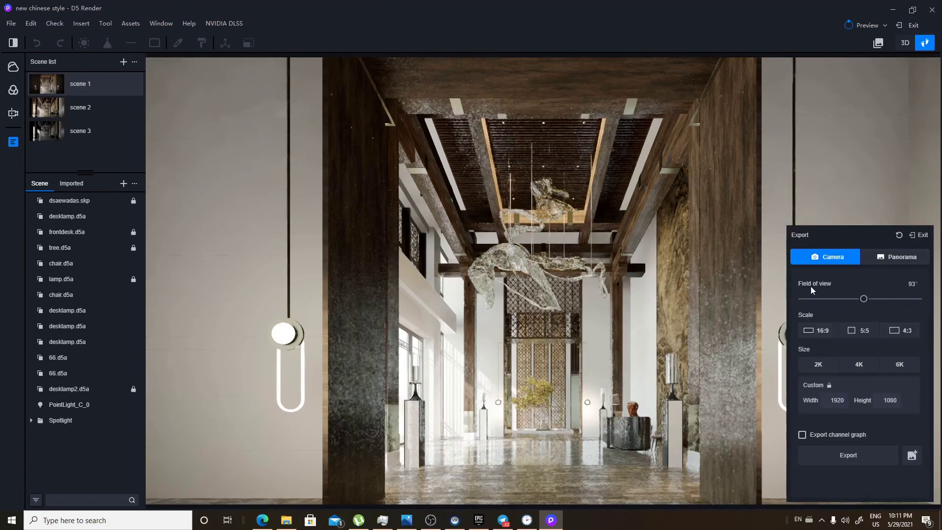
left_click(856, 456)
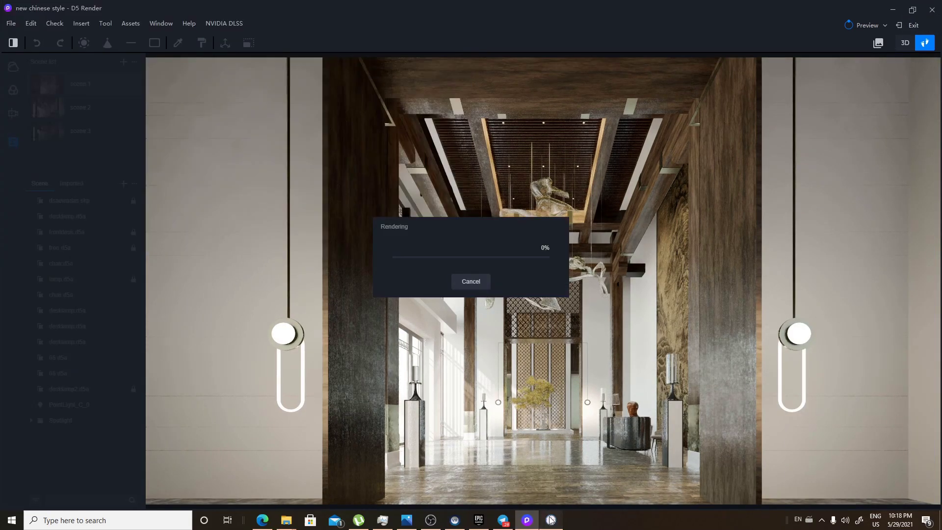
Time the 1920 × 1080 render with Free Stopwatch, stopping it at completion, and move the stopwatch off the render dialog.
left_click(551, 521)
left_click(508, 176)
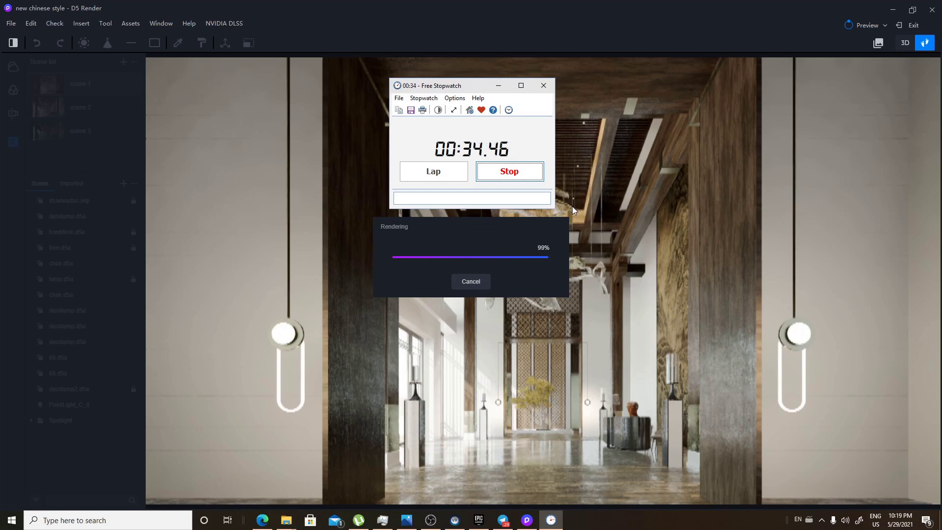
left_click(497, 173)
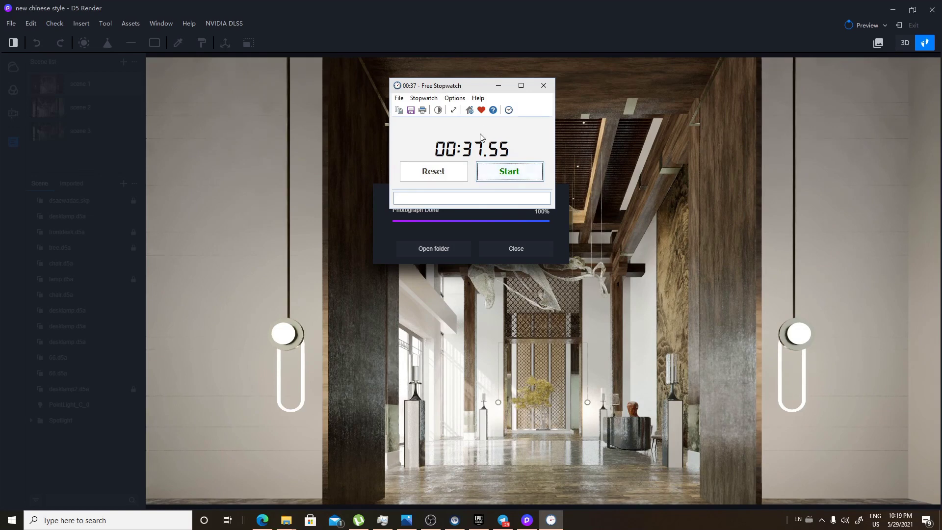
left_click_drag(480, 91, 723, 101)
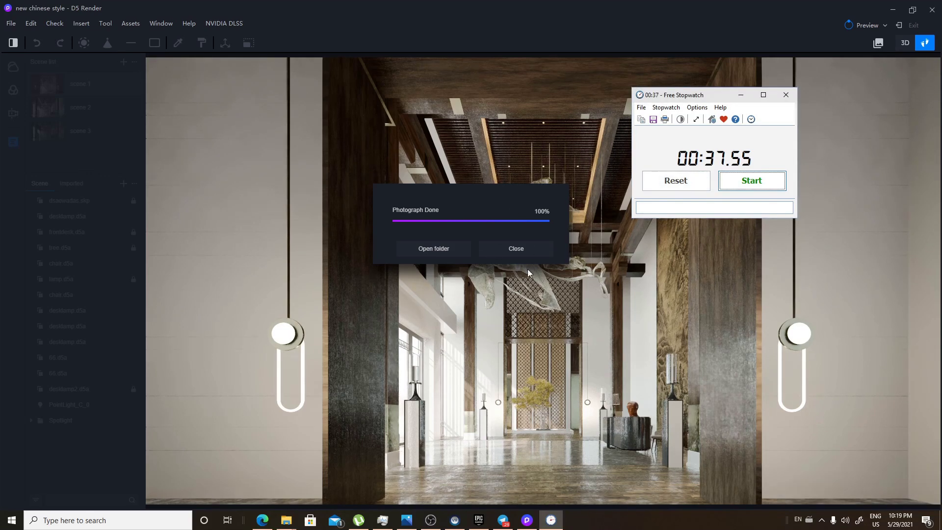
Open the rendered Gate_90.png from the Desktop folder and examine the chandelier, lattice wall and reception area up close.
left_click(446, 246)
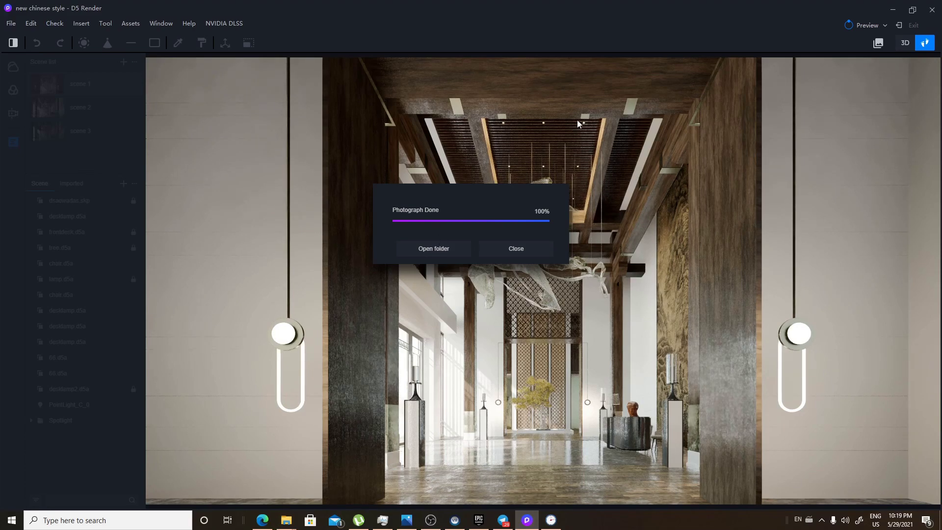
mouse_move(286, 520)
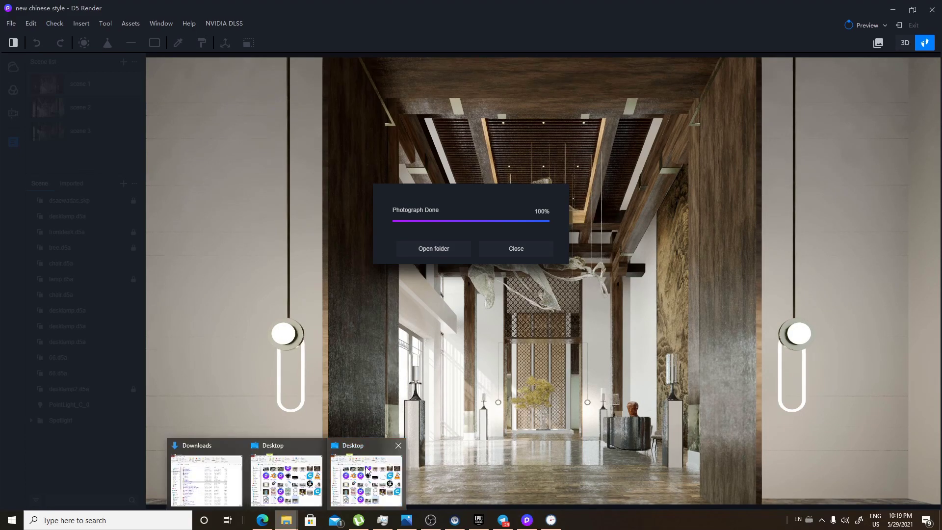
left_click(346, 468)
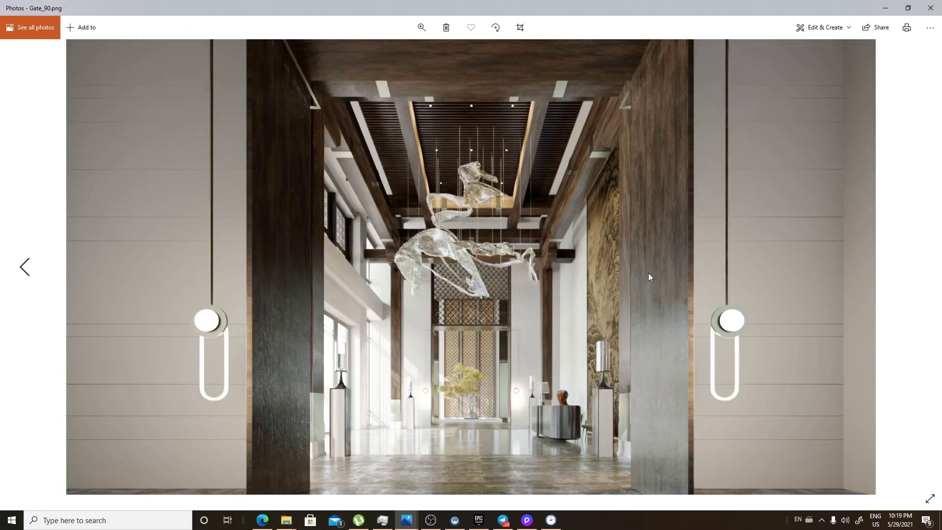
scroll(648, 278, "up", 2)
scroll(648, 278, "up", 3, "ctrl")
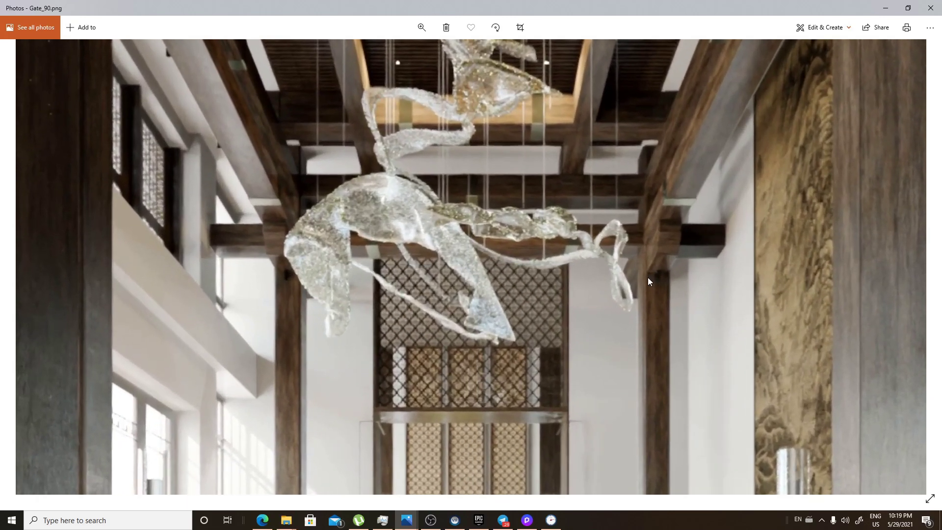
scroll(481, 231, "up", 3)
left_click_drag(449, 258, 608, 182)
left_click_drag(581, 299, 427, 132)
scroll(490, 309, "down", 3)
left_click_drag(535, 313, 540, 196)
scroll(525, 334, "up", 2)
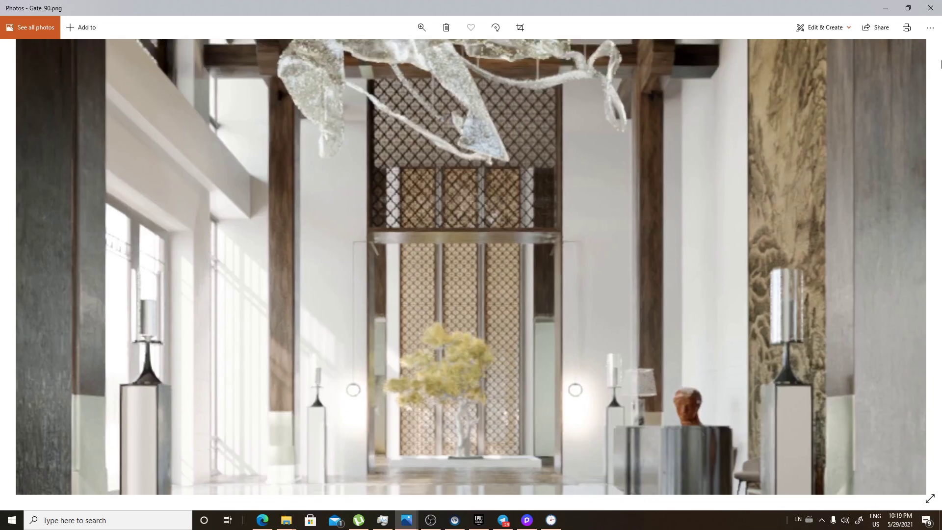
Close the rendered image and its folder, minimize the stopwatch, and dismiss the finished render dialog.
left_click(931, 8)
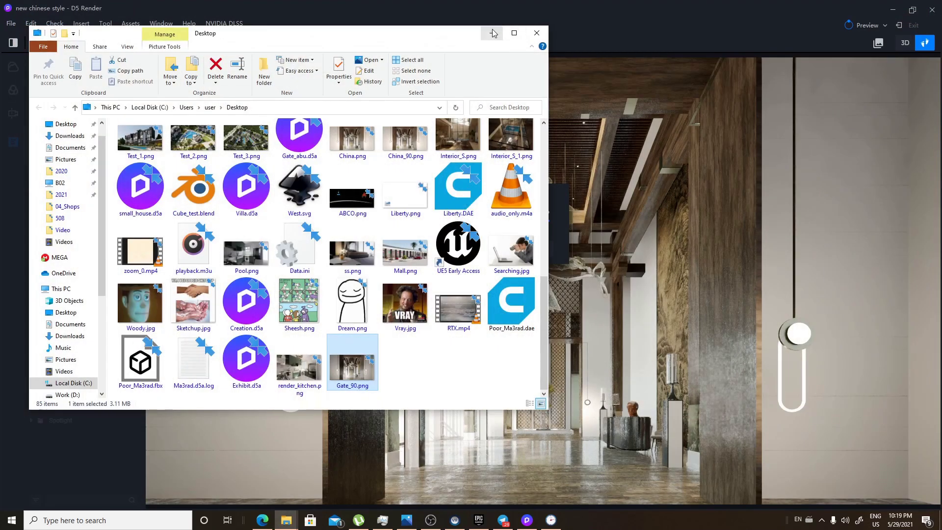
left_click(537, 33)
left_click(742, 93)
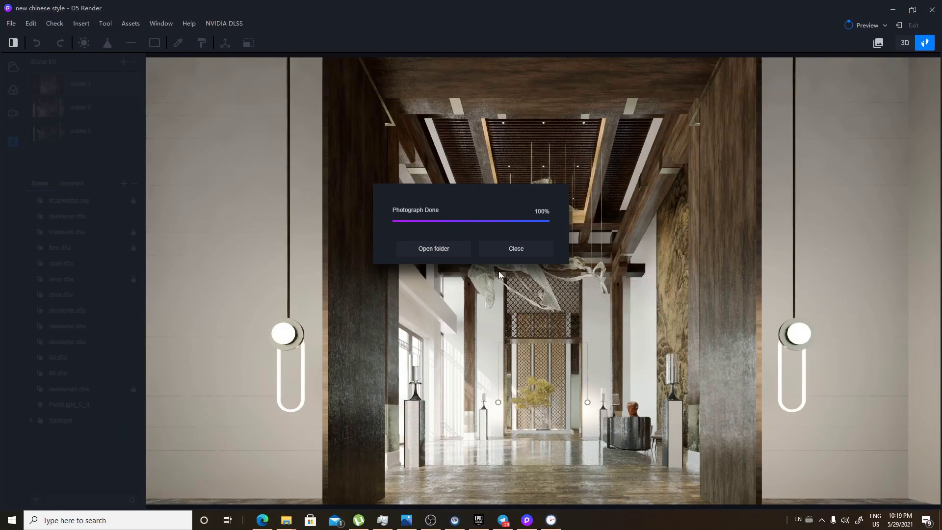
left_click(521, 249)
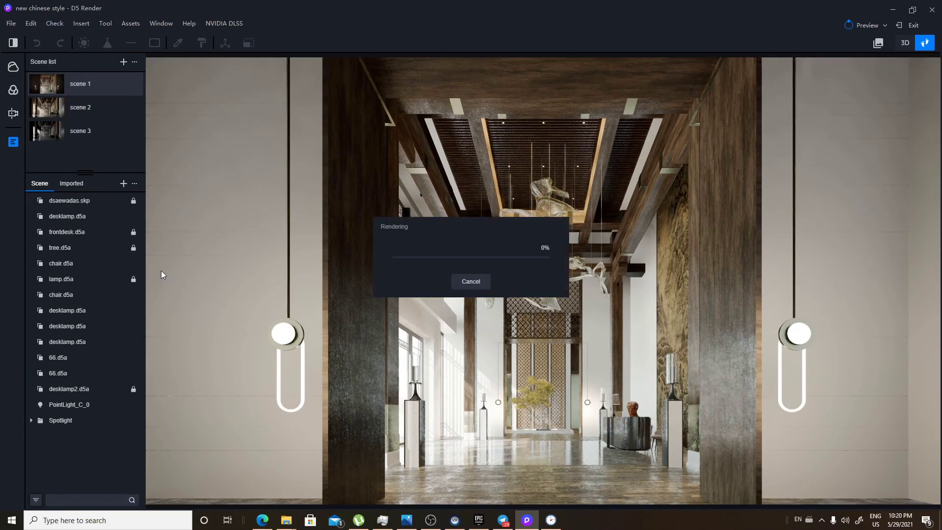
Reset Free Stopwatch, time the 4K render of scene 1 until it completes, and move the stopwatch clear of the dialog.
left_click(551, 520)
left_click(749, 181)
left_click(705, 184)
left_click(729, 187)
left_click(682, 183)
left_click(755, 186)
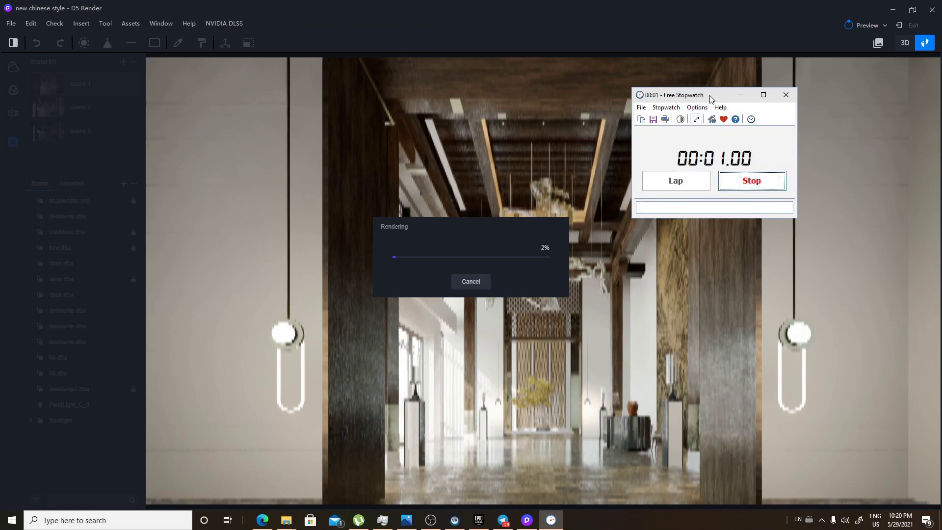
left_click_drag(711, 95, 465, 91)
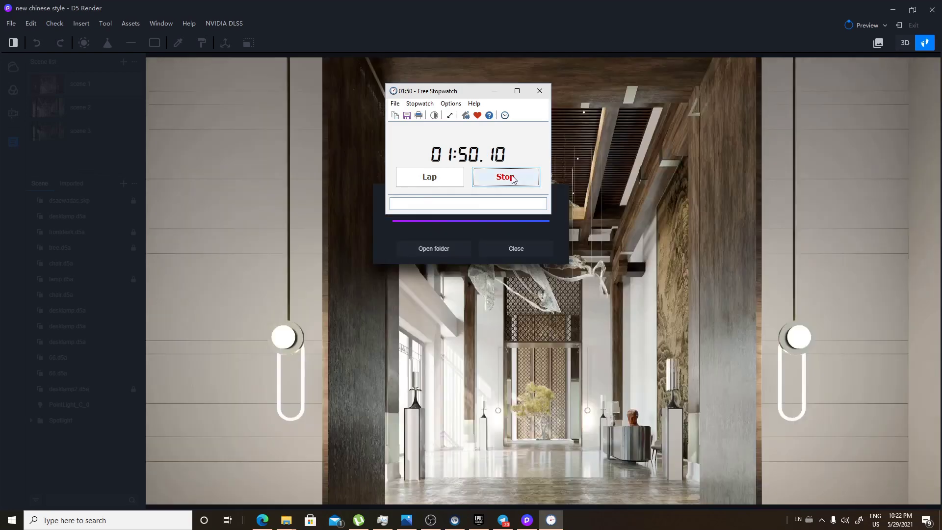
left_click(506, 177)
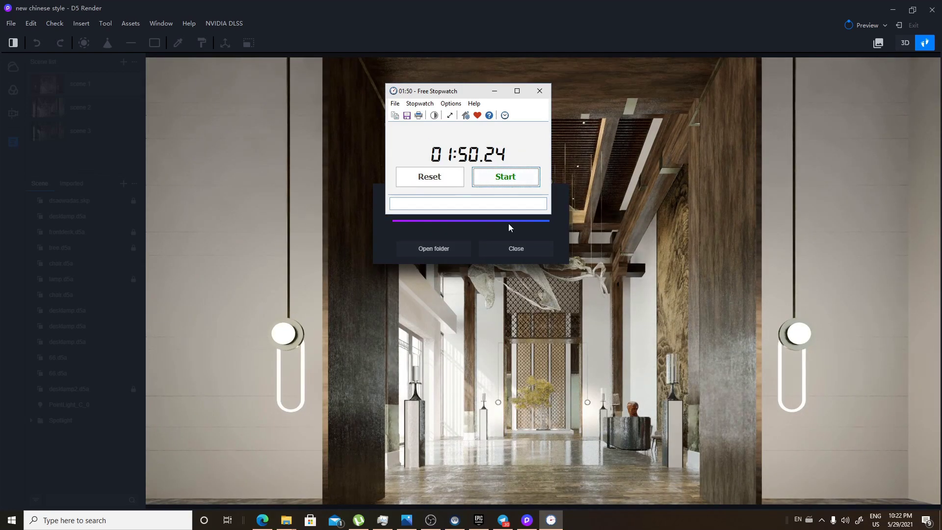
left_click_drag(470, 95, 566, 45)
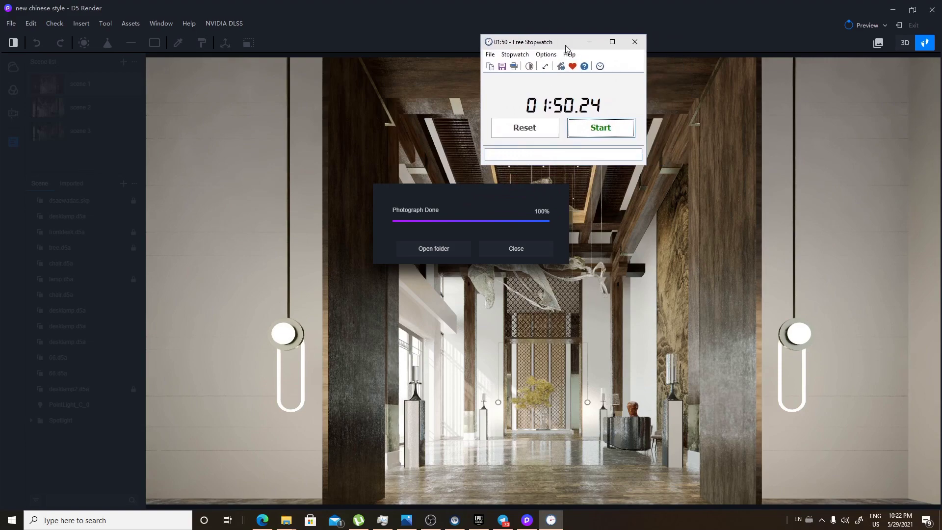
Open the 4K render Gate_90_4k.png from the Desktop folder for viewing, and dismiss the finished render dialog.
left_click(450, 253)
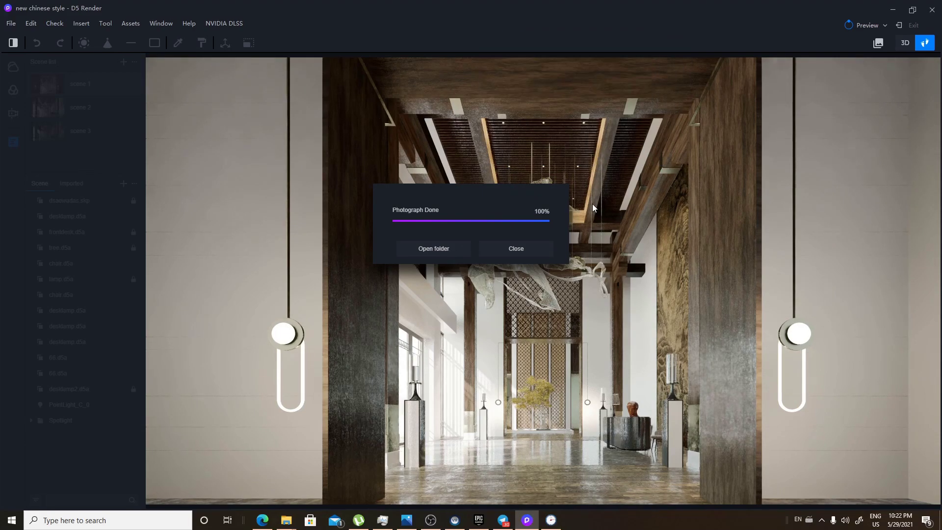
left_click(446, 252)
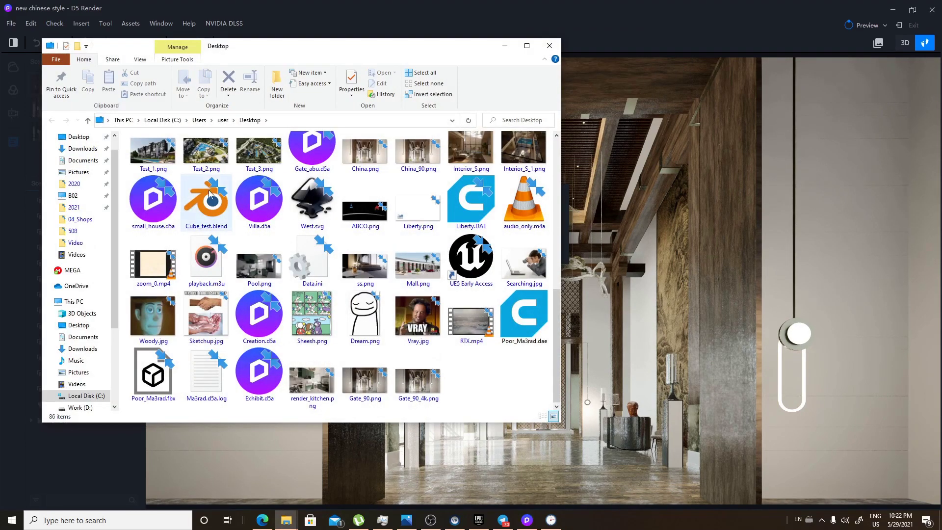
left_click(421, 386)
double_click(423, 355)
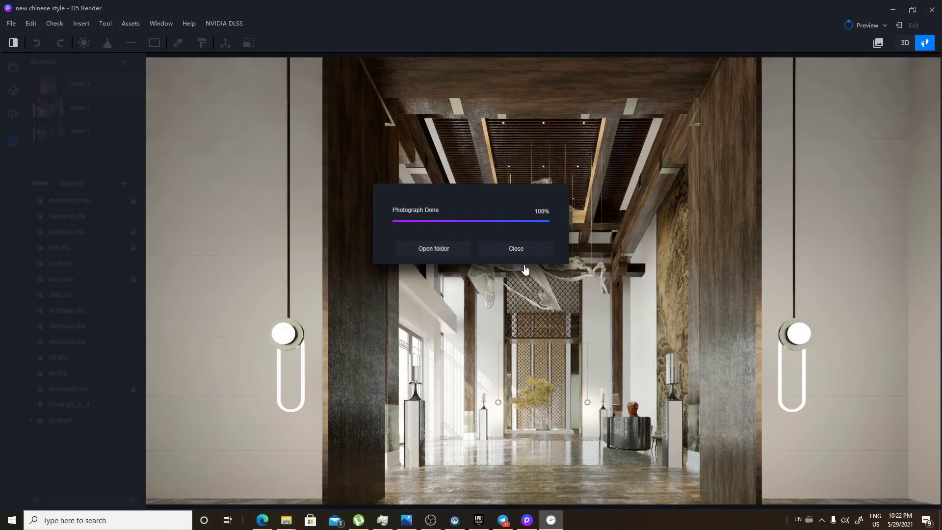
left_click(516, 259)
Walk through the sunlit lobby from the entrance to view the reception desk and the landscape mural behind it.
right_click_drag(525, 262, 416, 322)
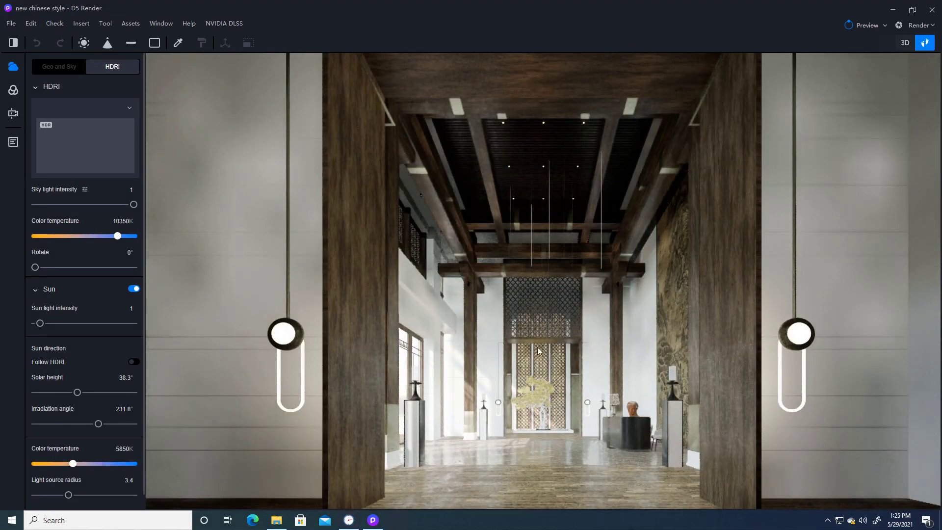
right_click_drag(532, 346, 614, 397)
right_click_drag(552, 346, 731, 423)
key("w")
key("a")
right_click_drag(498, 349, 548, 353)
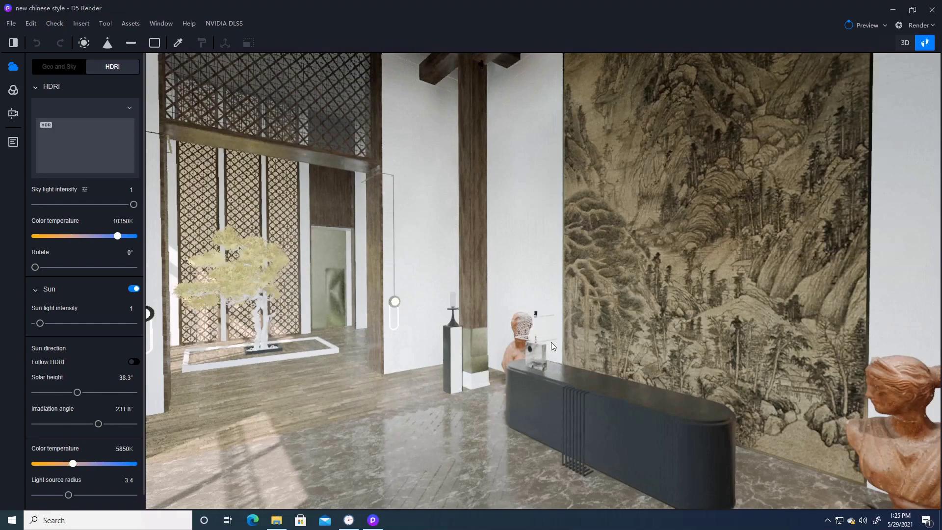
Look around the lobby, from the tree and lattice wall to the windows and back to the reception desk.
right_click_drag(630, 384, 276, 216)
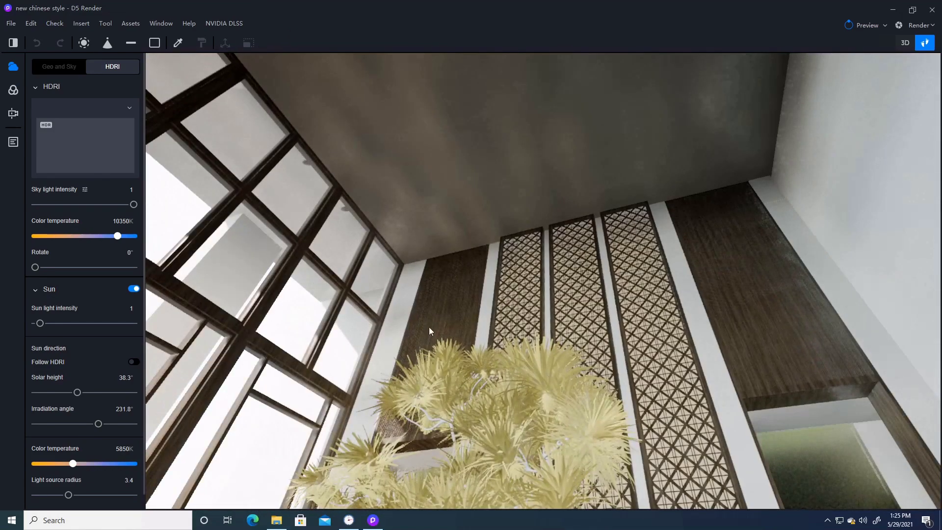
right_click_drag(460, 302, 140, 250)
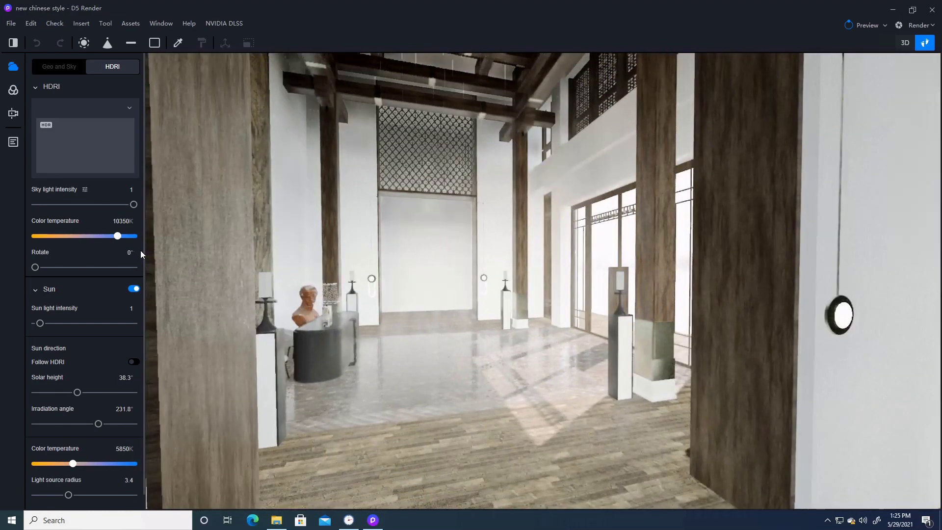
key("w")
right_click_drag(576, 250, 475, 257)
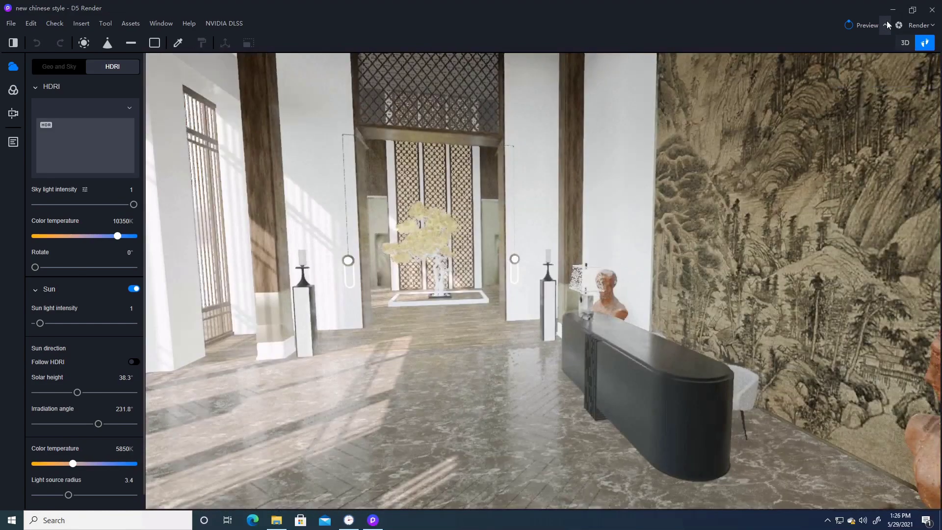
Switch the preview to High Quality and walk past the reception desk to inspect the reflections and lighting.
left_click(886, 24)
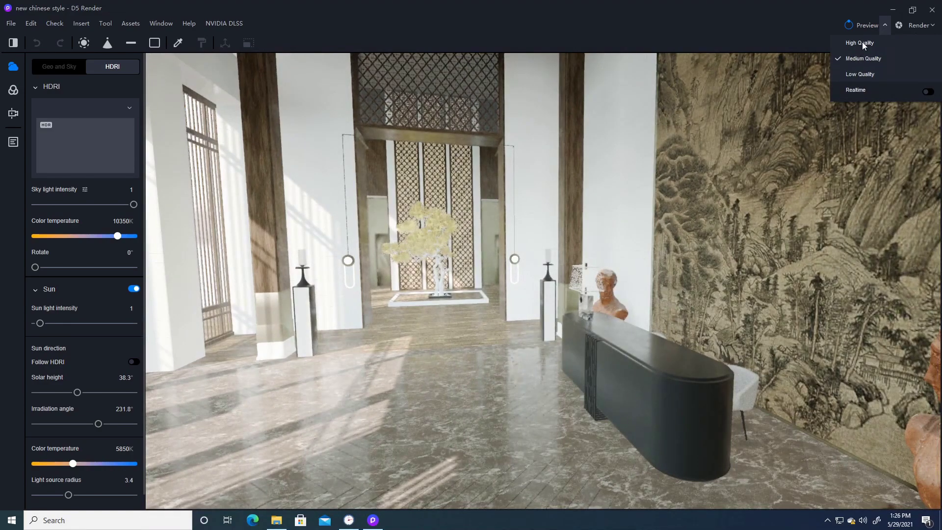
left_click(850, 43)
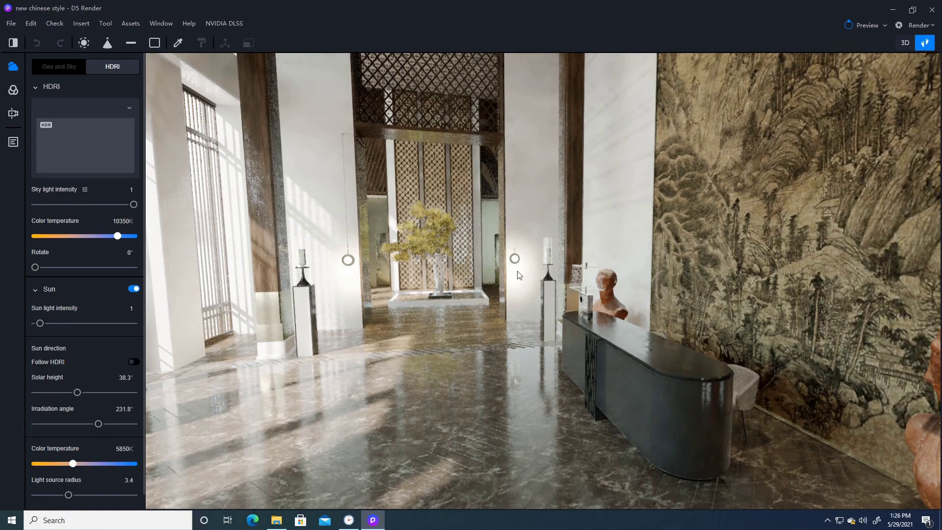
mouse_move(510, 329)
right_mouse_down()
mouse_move(434, 313)
mouse_move(517, 313)
right_mouse_up()
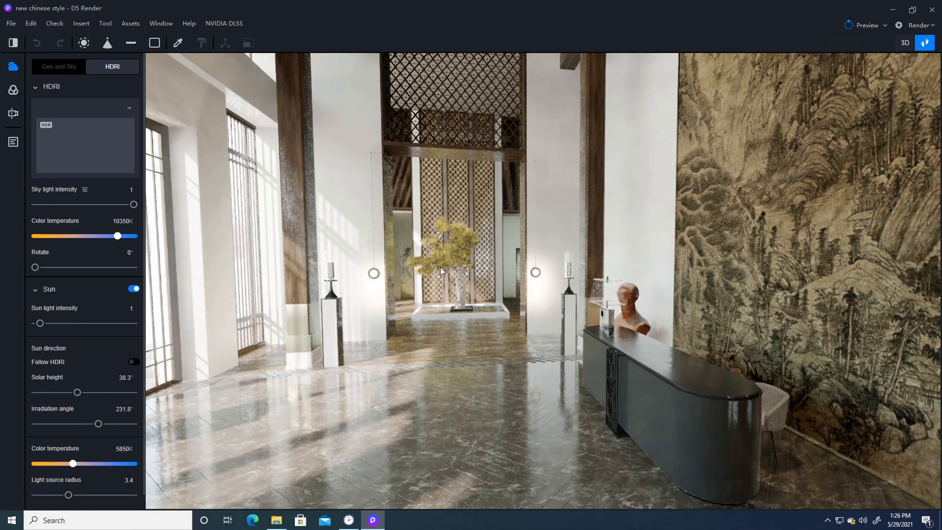
key("w")
key("a")
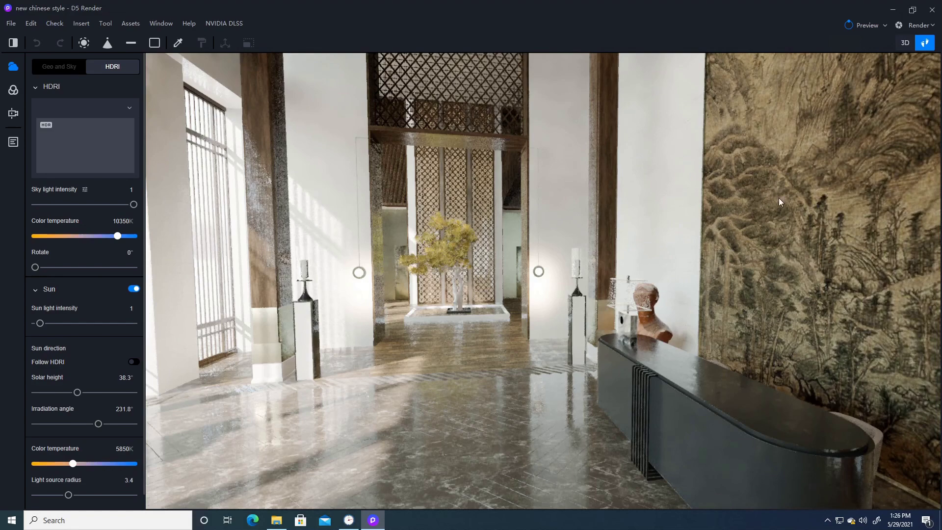
Switch the preview to Low Quality and look around the reception desk and mural for comparison.
left_click(886, 25)
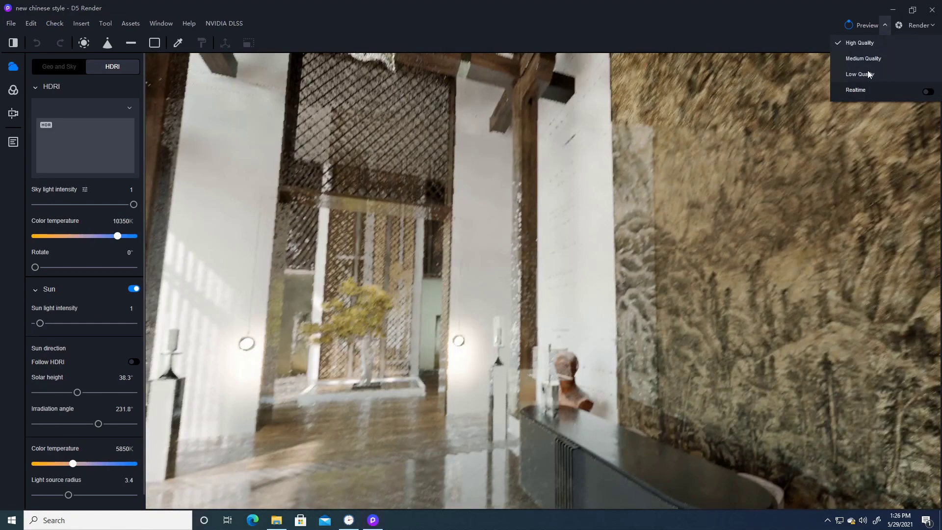
left_click(855, 74)
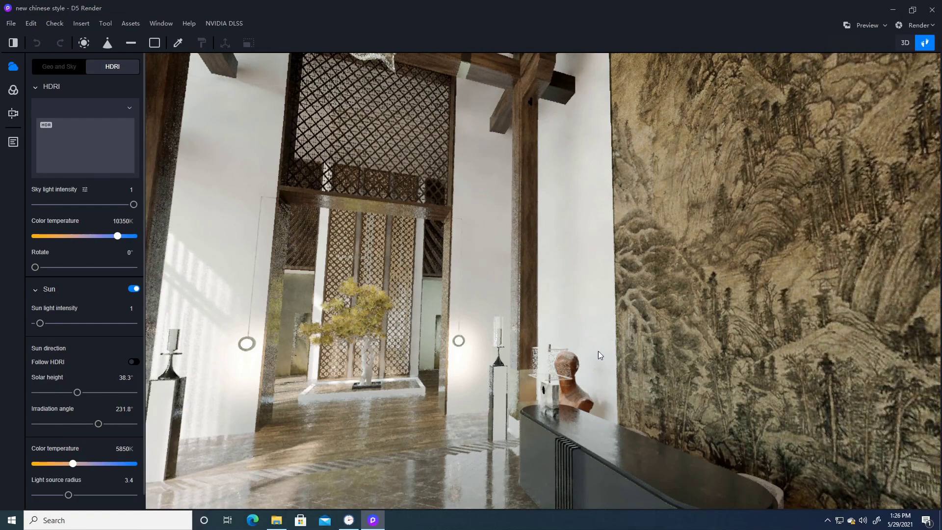
right_click_drag(573, 319, 590, 293)
right_click_drag(684, 292, 697, 291)
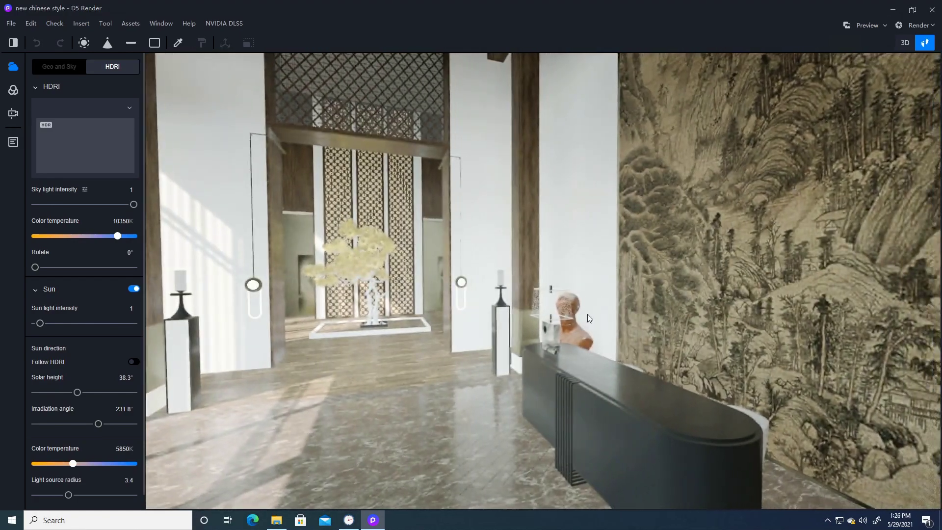
Set the preview to Medium Quality, and toggle the Realtime preview on and off.
left_click(886, 27)
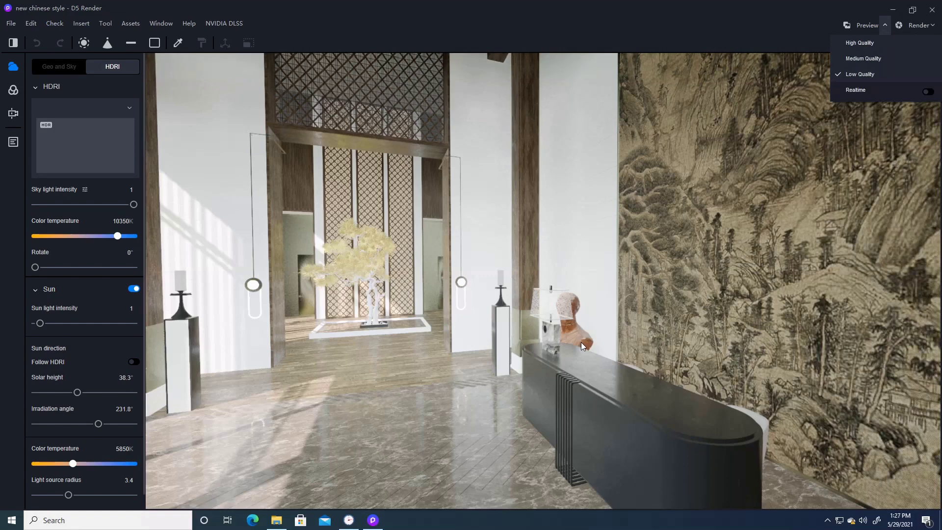
left_click(884, 59)
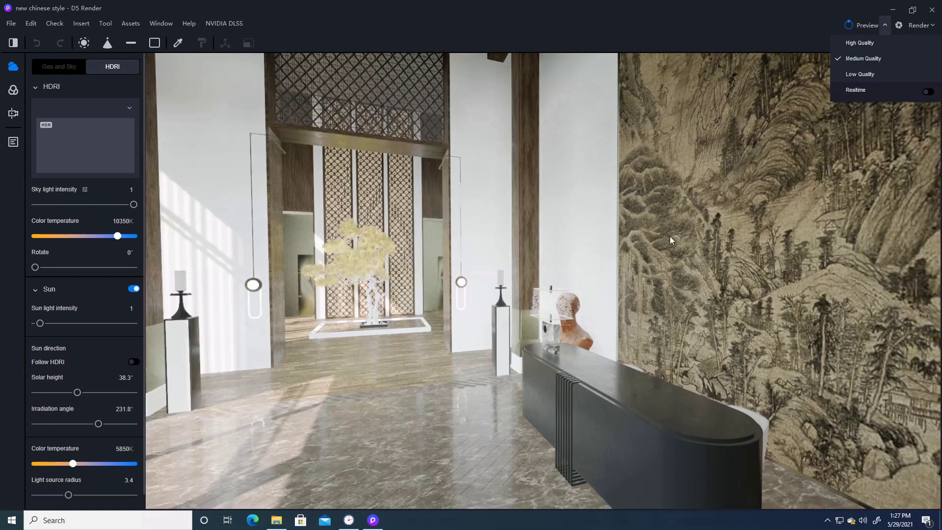
left_click(929, 93)
left_click(928, 93)
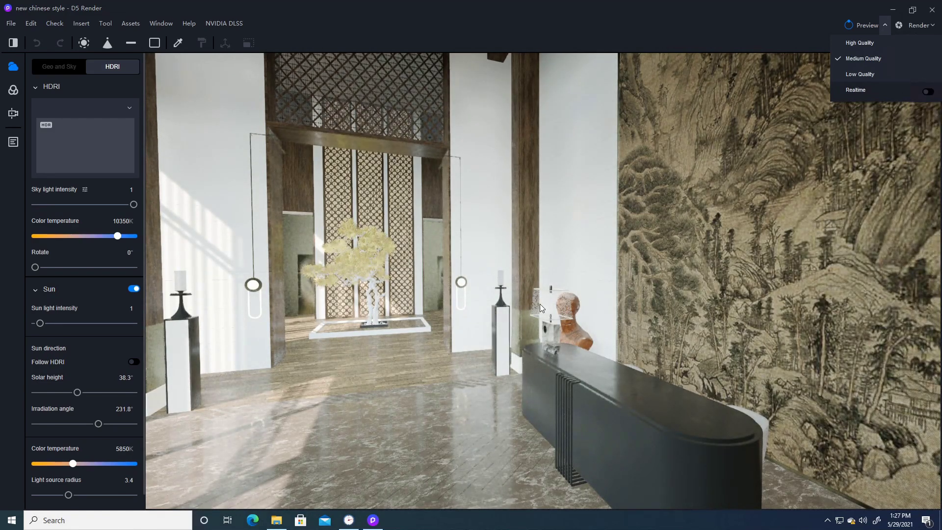
left_click(499, 347)
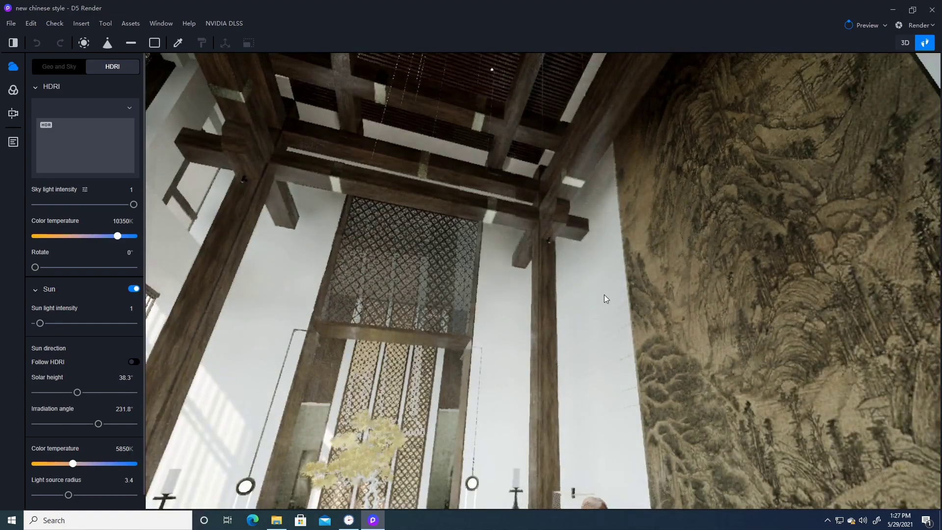
Look up at the ceiling beams, toggle the Realtime preview, and return the view to the reception desk.
right_click_drag(604, 295, 505, 342)
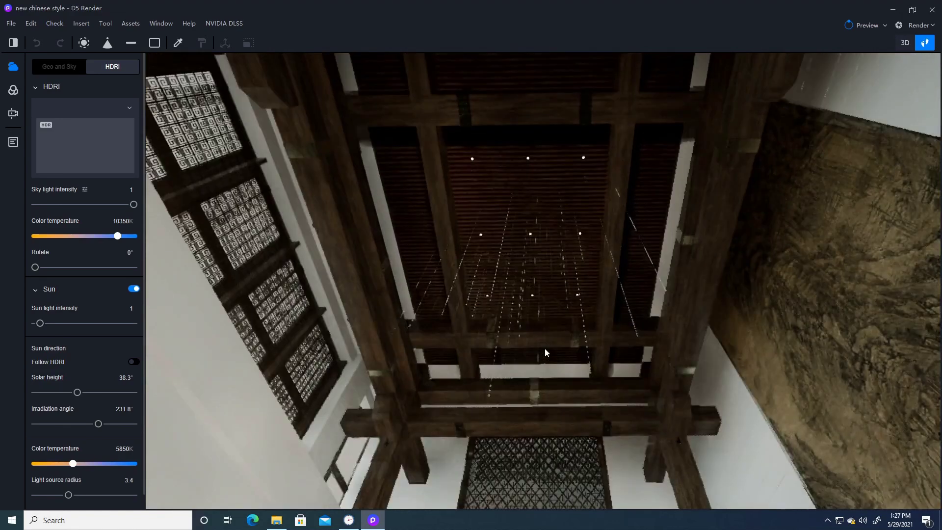
mouse_move(545, 349)
right_mouse_down()
mouse_move(561, 399)
mouse_move(609, 371)
right_mouse_up()
left_click(885, 26)
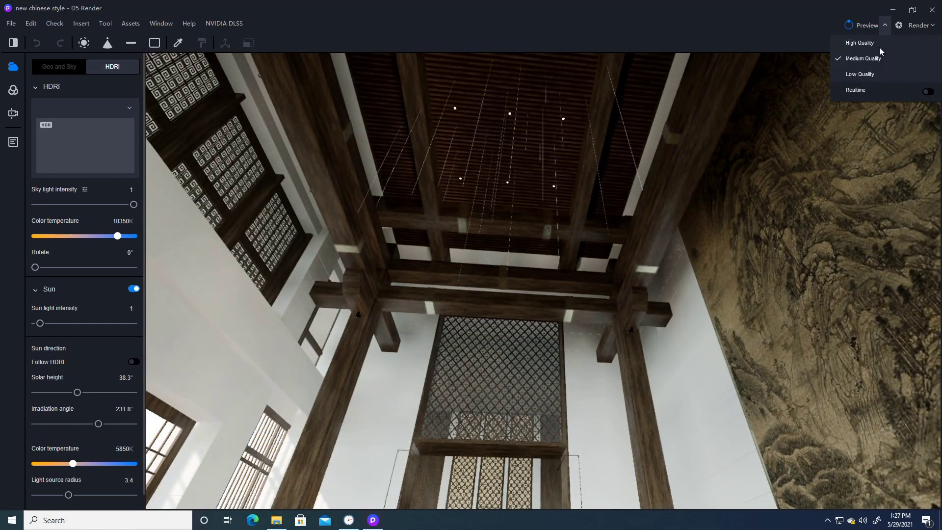
left_click(929, 92)
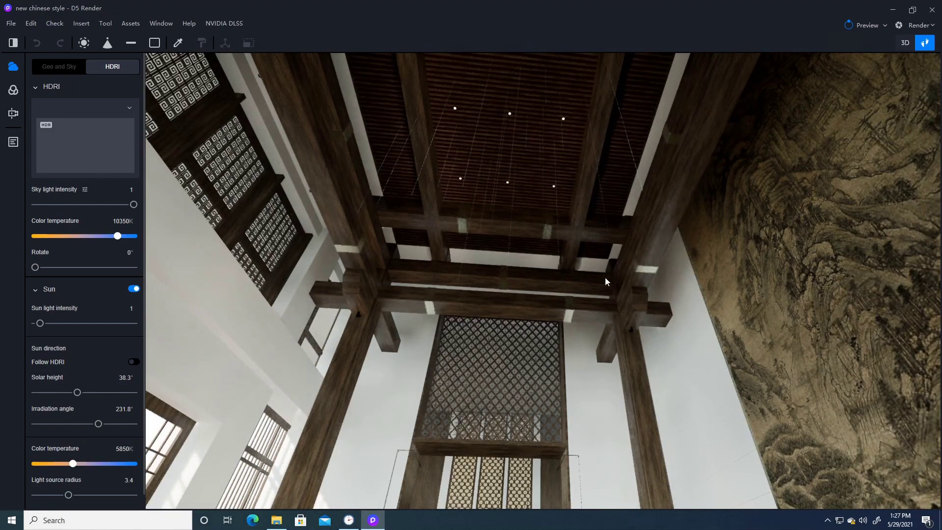
mouse_move(608, 294)
right_mouse_down()
mouse_move(511, 340)
mouse_move(610, 282)
mouse_move(574, 405)
mouse_move(573, 446)
mouse_move(513, 364)
mouse_move(487, 234)
right_mouse_up()
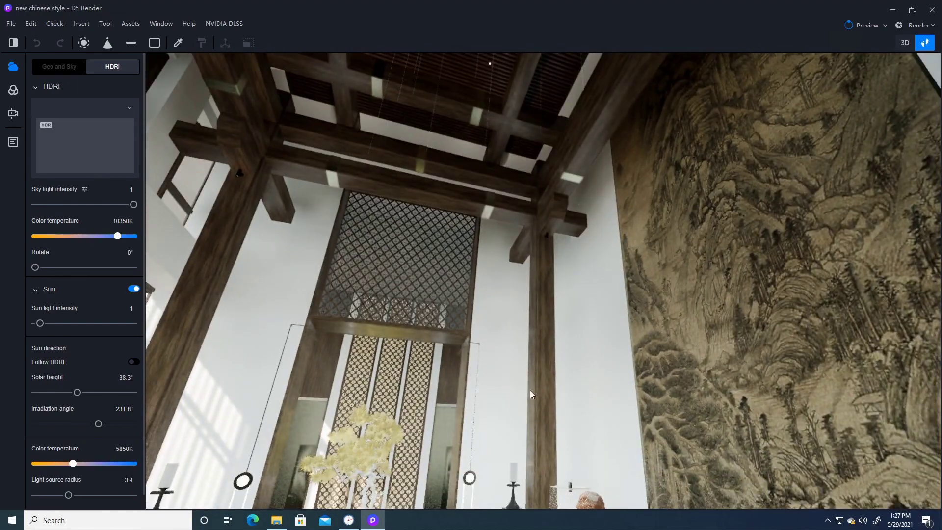
right_click_drag(529, 393, 614, 336)
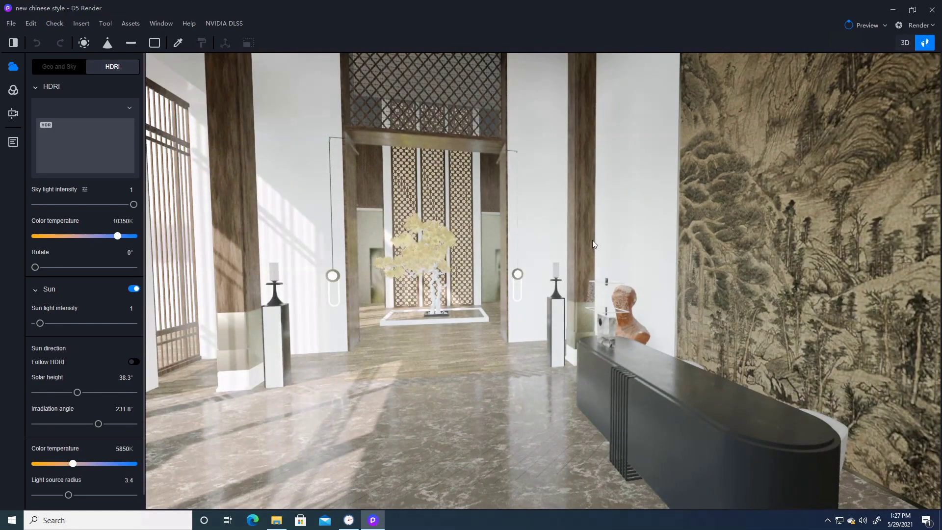
Load scene 1 from the scene list and open the photo export settings.
left_click(13, 141)
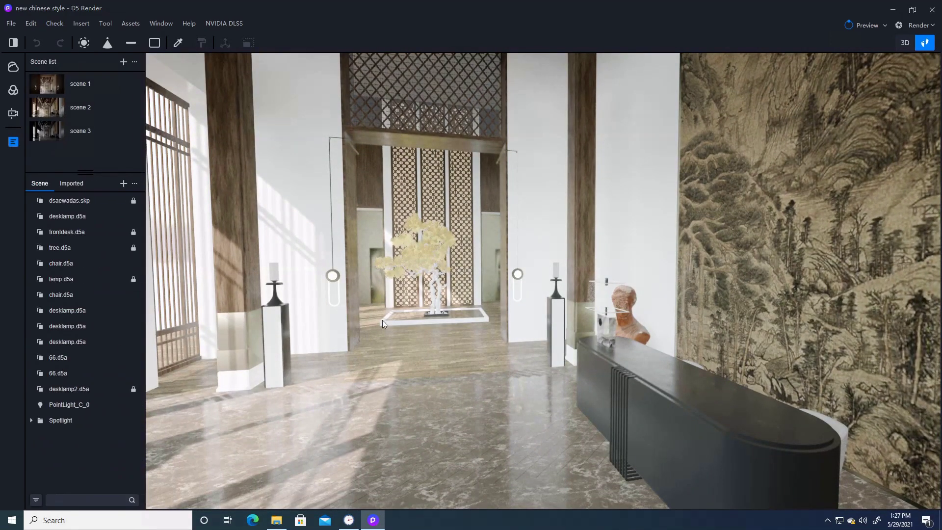
left_click(95, 87)
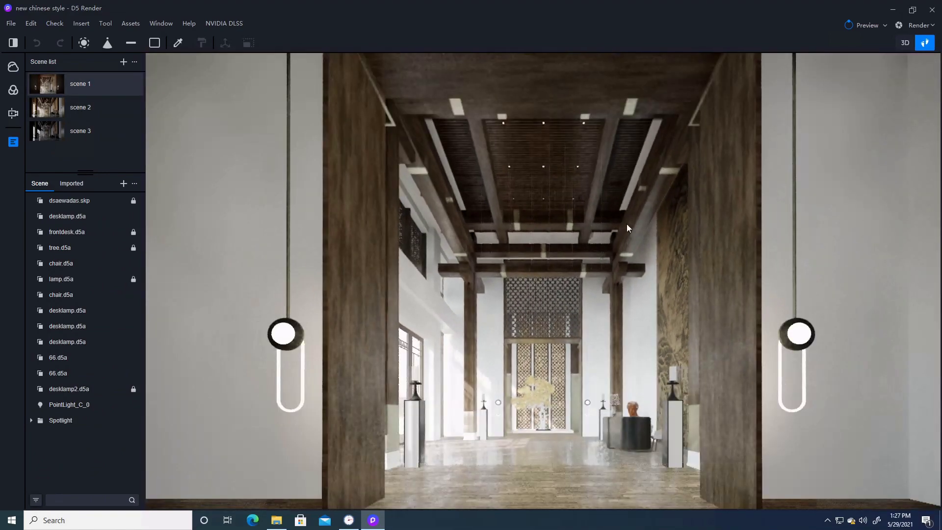
left_click(349, 520)
left_click(348, 520)
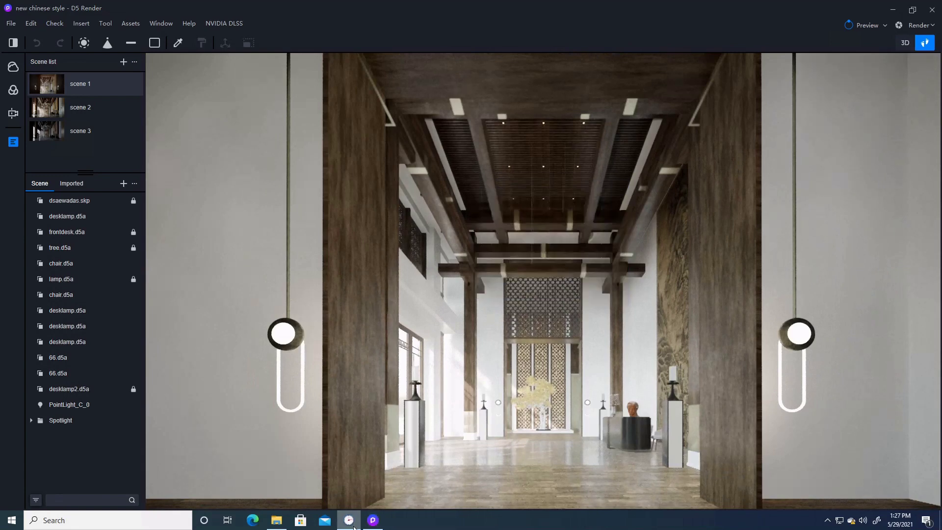
left_click(899, 26)
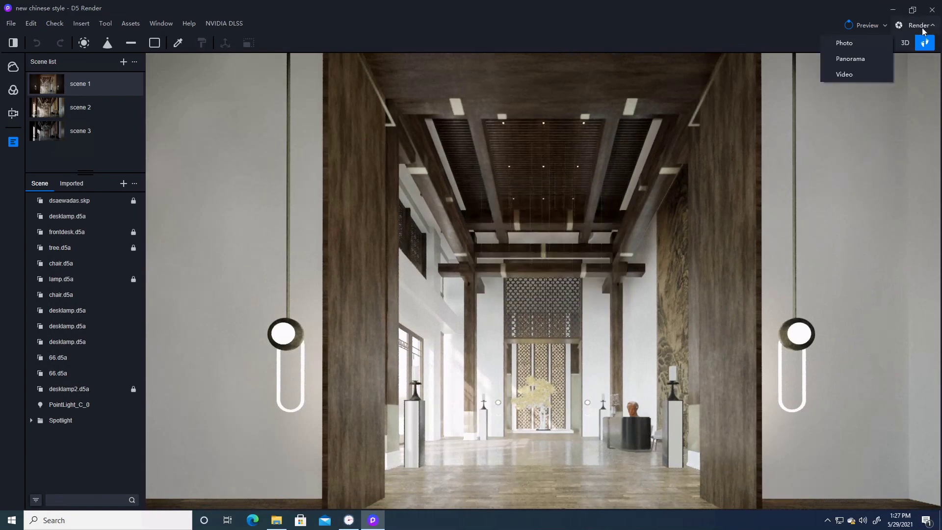
left_click(856, 47)
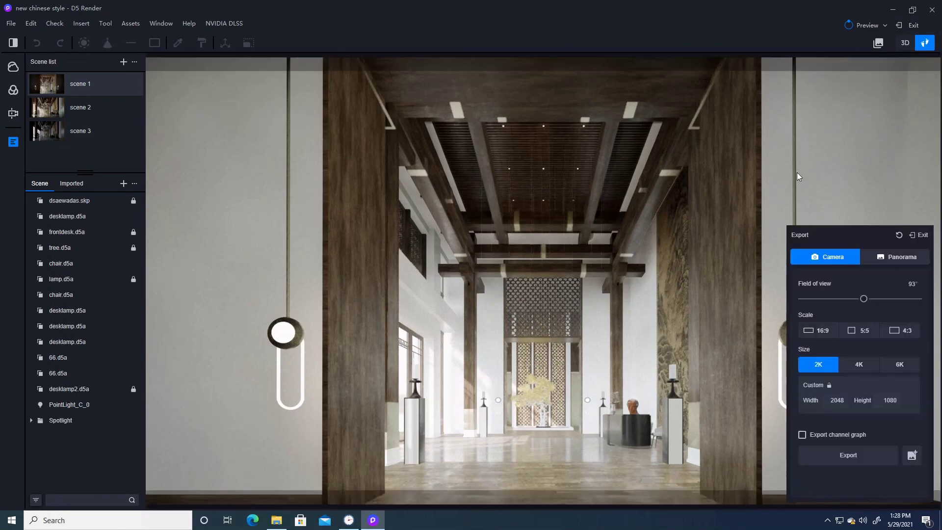
Time the photo render of scene 1 with Free Stopwatch until it completes, and move the stopwatch clear of the render dialog.
left_click_drag(532, 175, 460, 96)
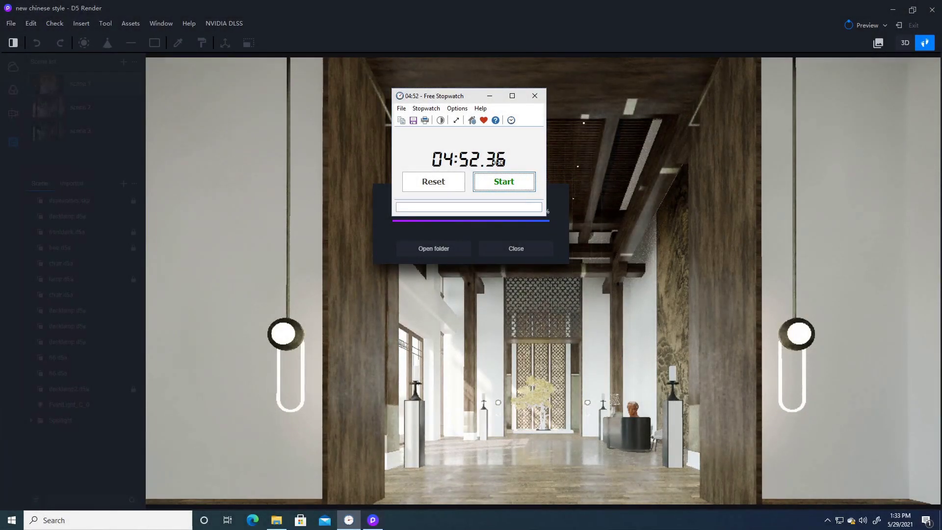
left_click_drag(472, 104, 762, 133)
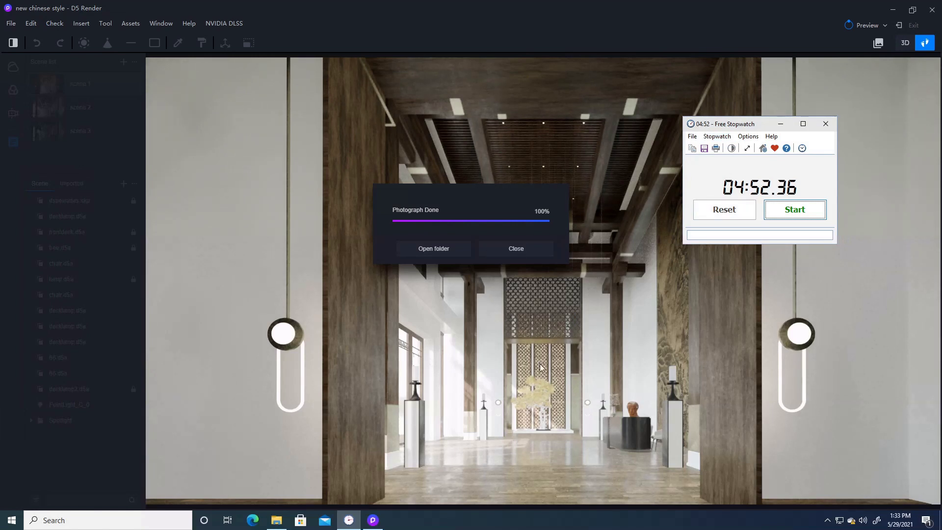
Open the render Gate_60.png from the Desktop folder, inspect the hanging glass horse sculpture up close, and close the image.
left_click(451, 253)
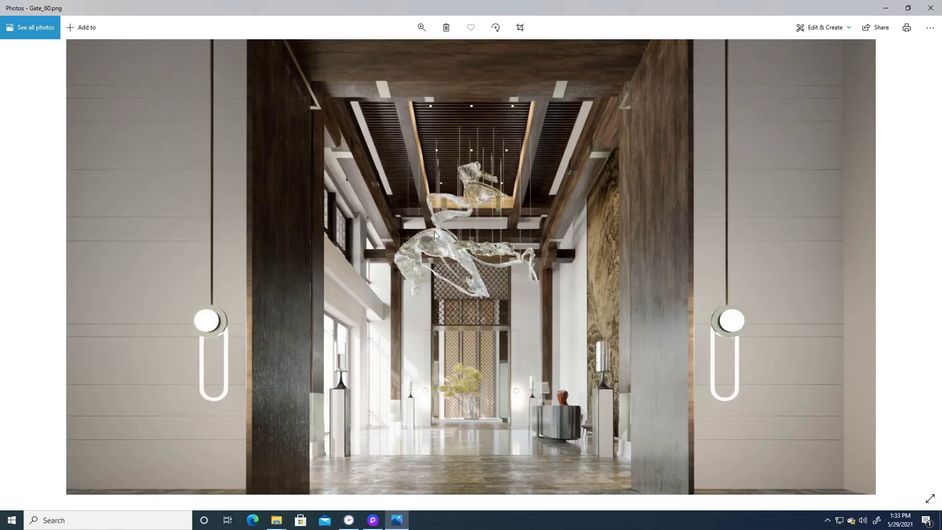
scroll(435, 231, "up", 4)
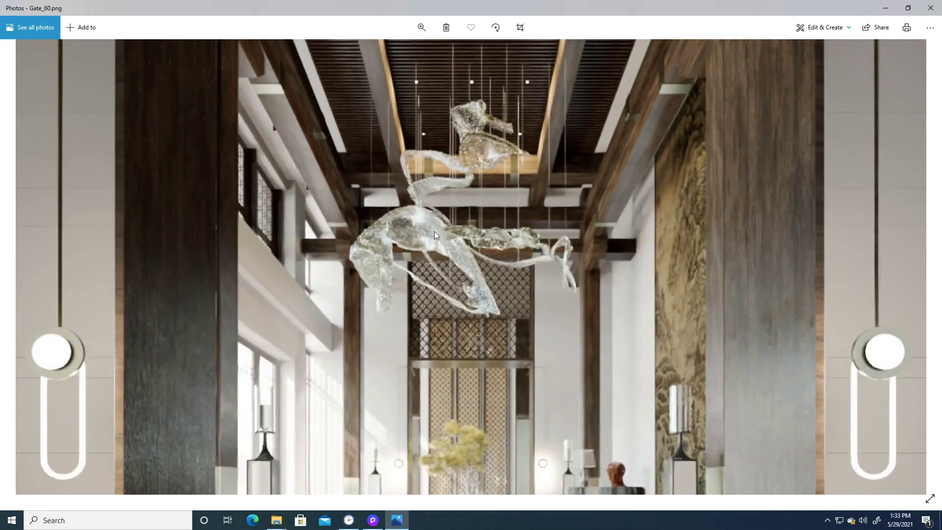
scroll(435, 231, "down", 4)
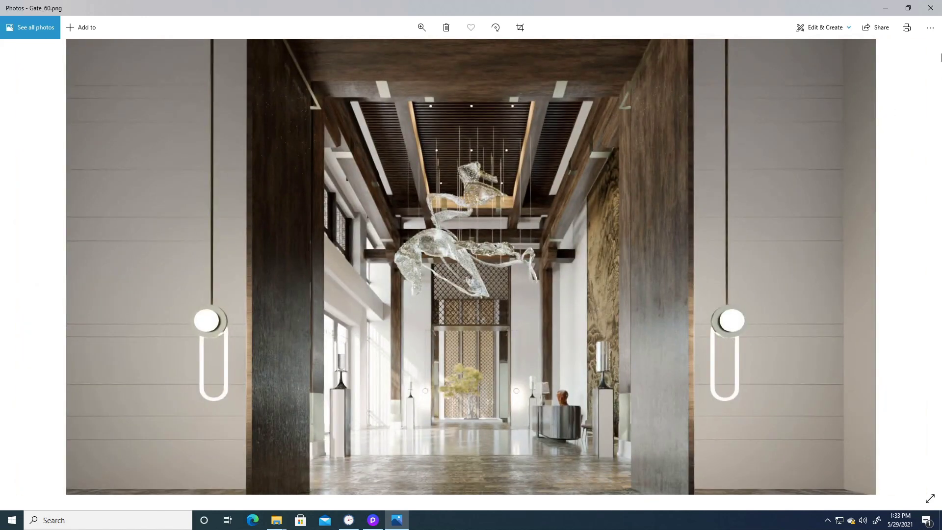
left_click(931, 8)
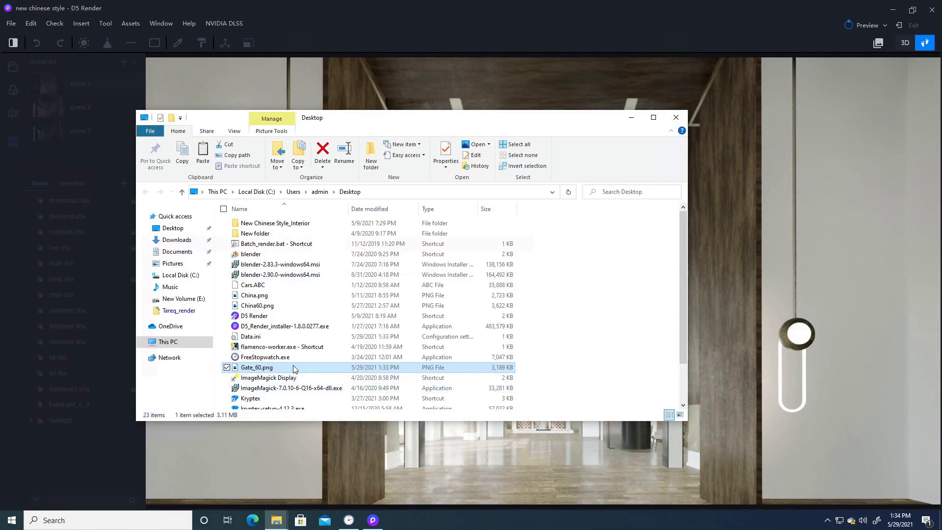